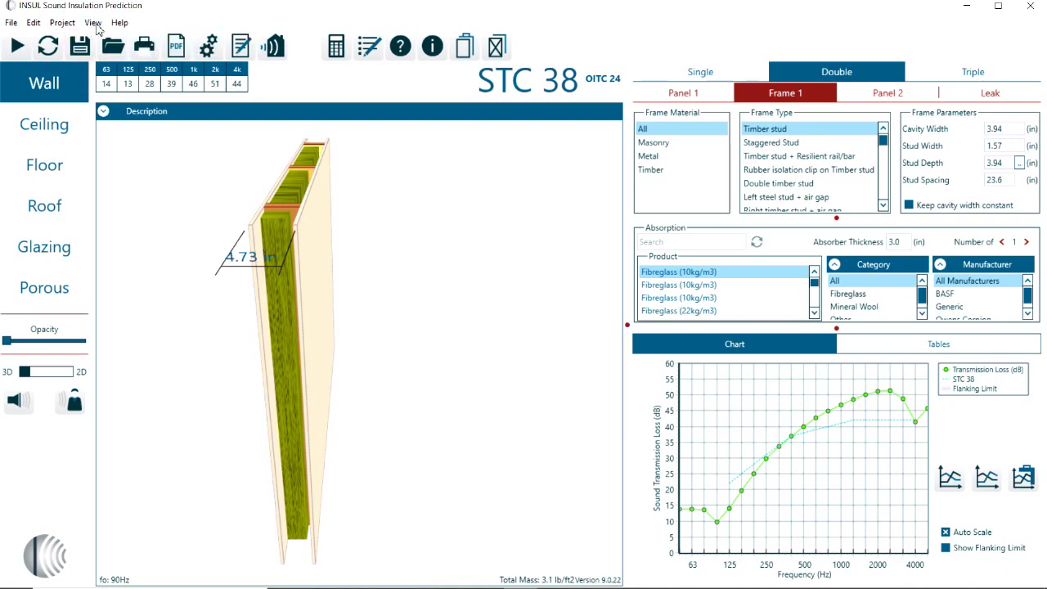
# Step: Dock the main toolbar vertically on the right, then return it to its original place
pyautogui.click(94, 23)
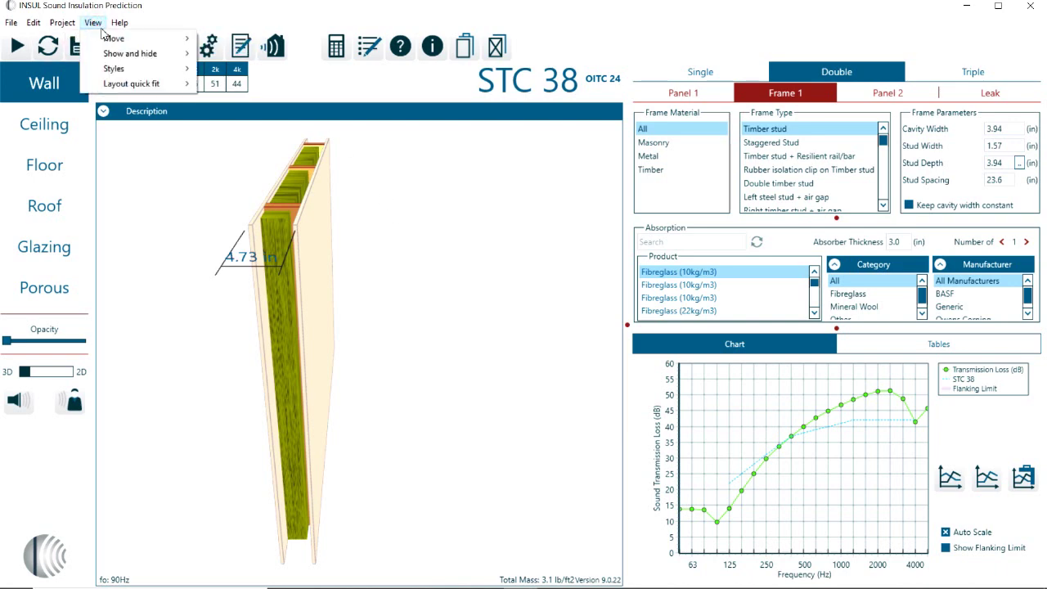
pyautogui.moveTo(106, 47)
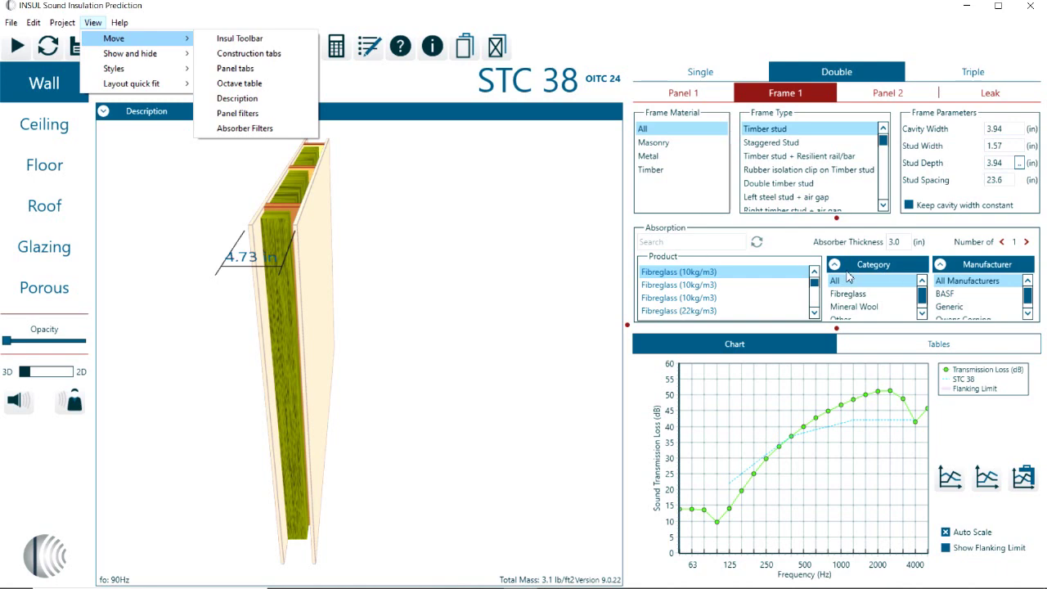
pyautogui.click(239, 42)
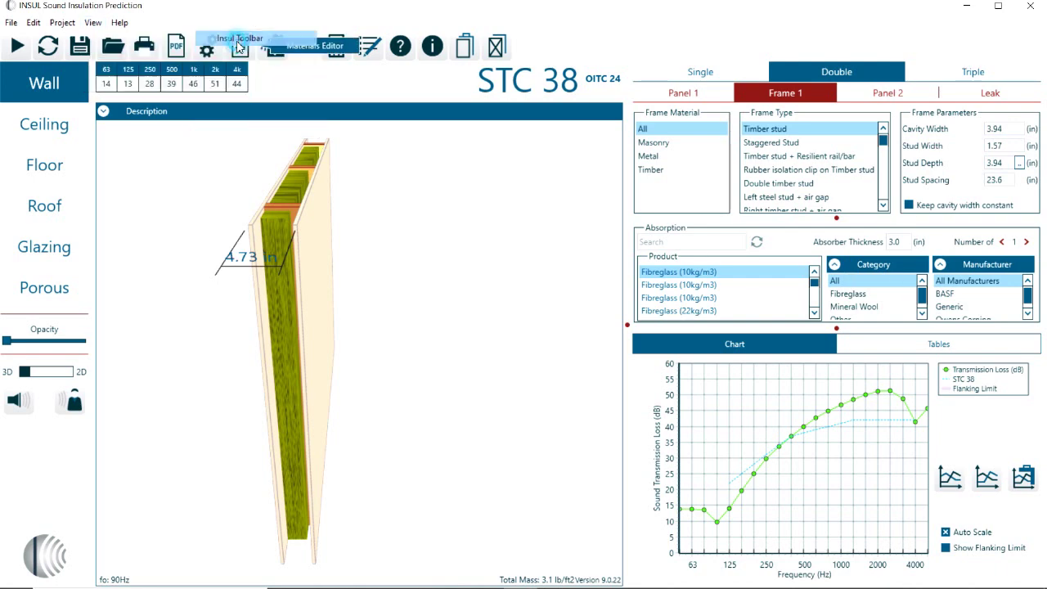
pyautogui.click(1031, 270)
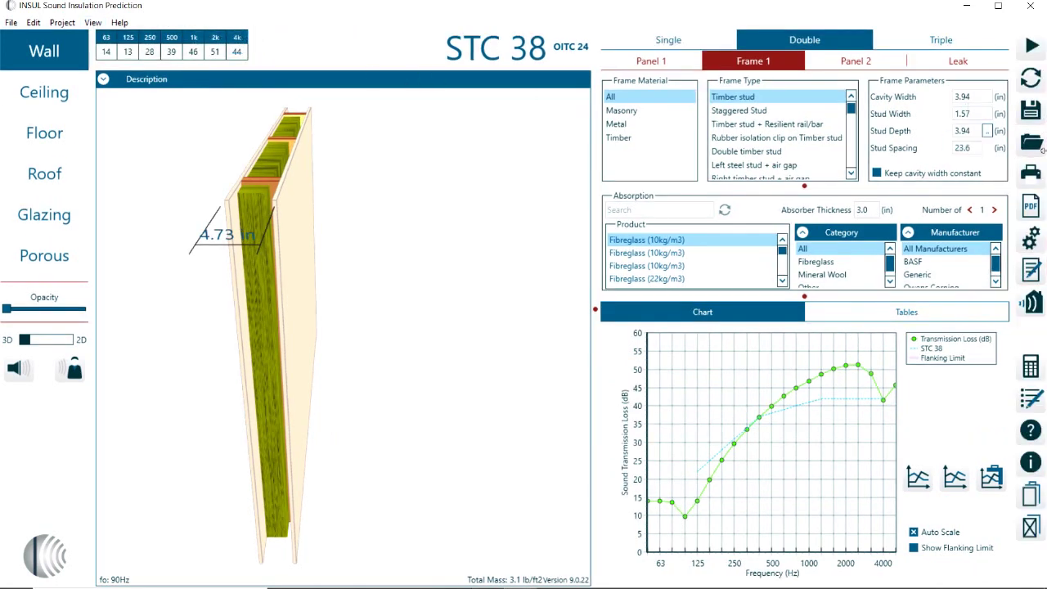
pyautogui.click(92, 24)
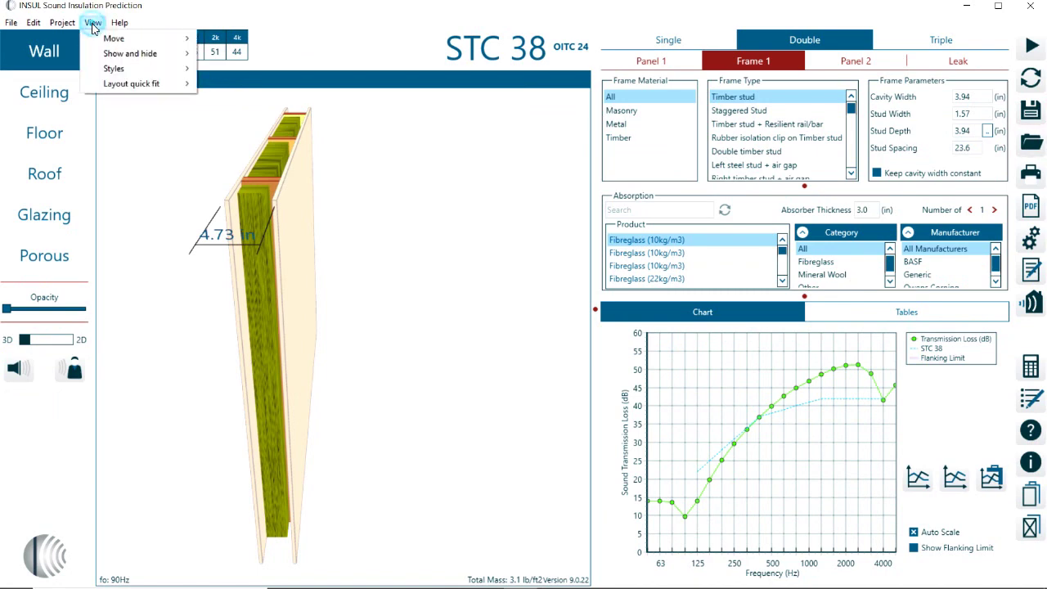
pyautogui.click(245, 38)
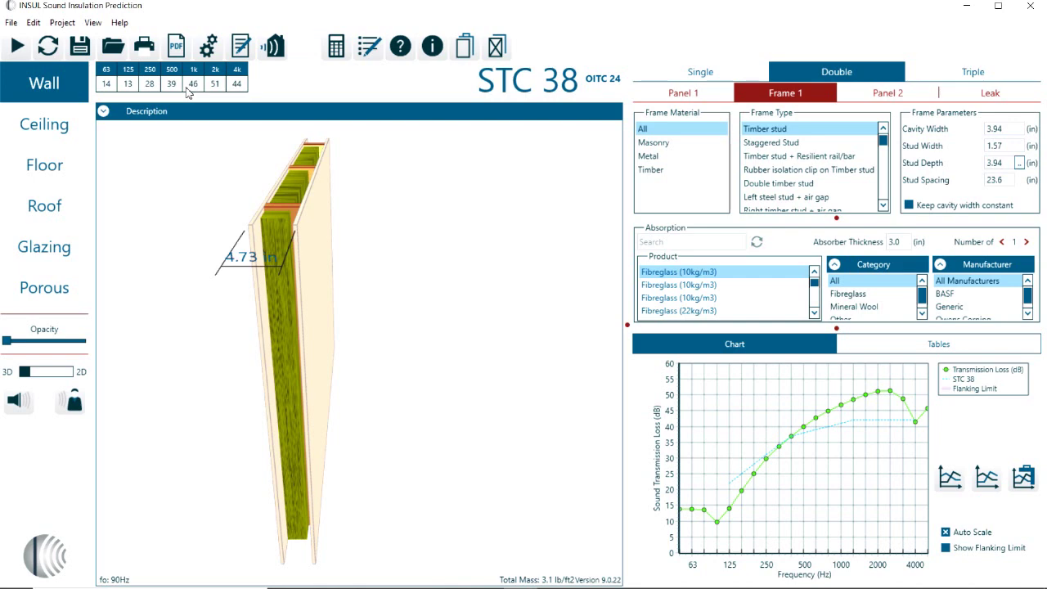
# Step: Move the Single/Double/Triple choices beside the construction types, then restore their original position
pyautogui.click(92, 22)
pyautogui.moveTo(118, 41)
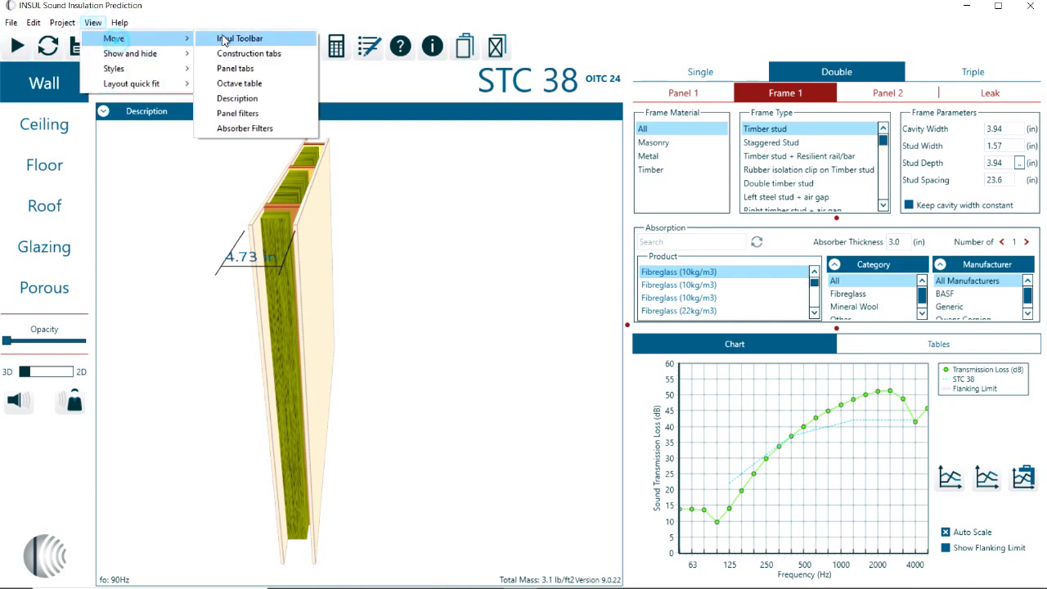
pyautogui.click(256, 70)
pyautogui.click(53, 114)
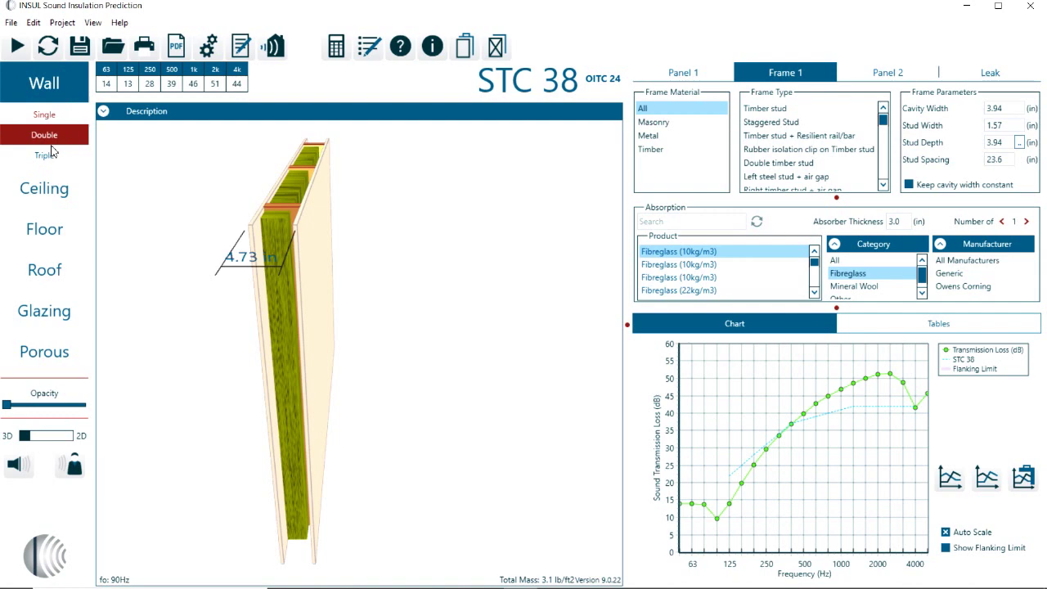
pyautogui.click(93, 22)
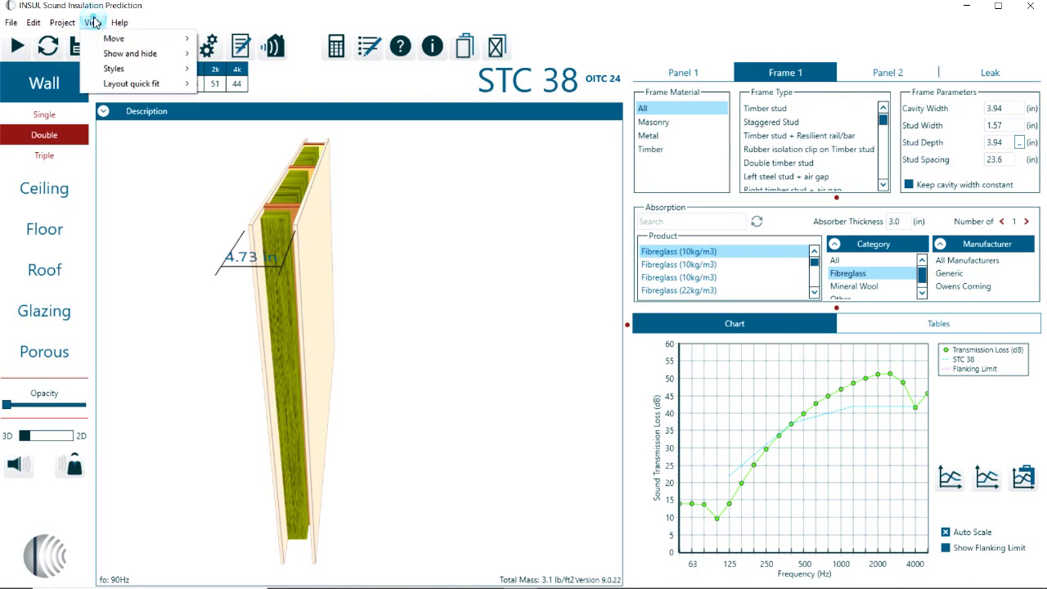
pyautogui.moveTo(112, 43)
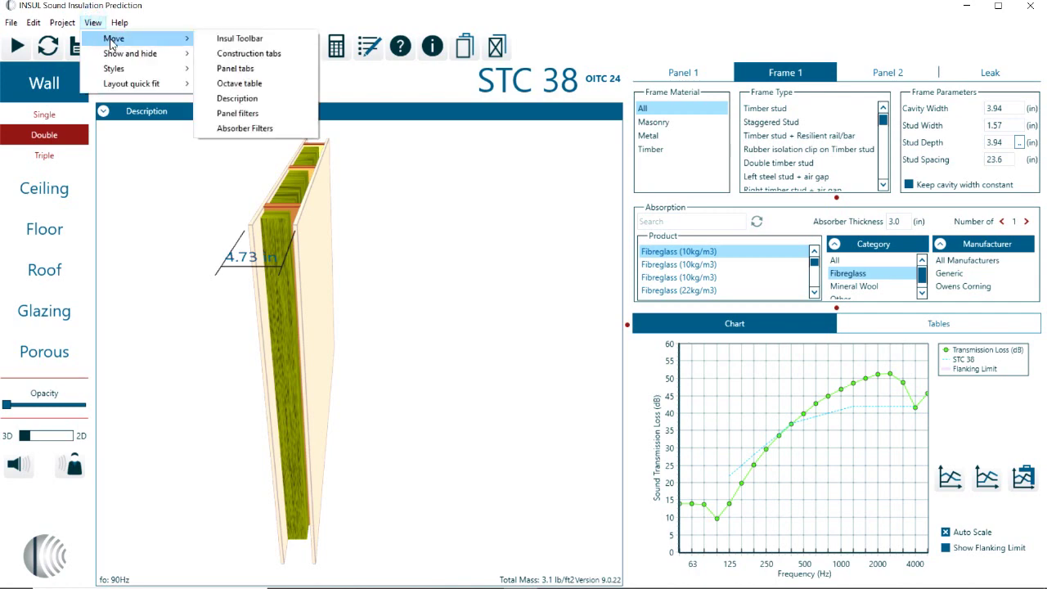
pyautogui.click(243, 70)
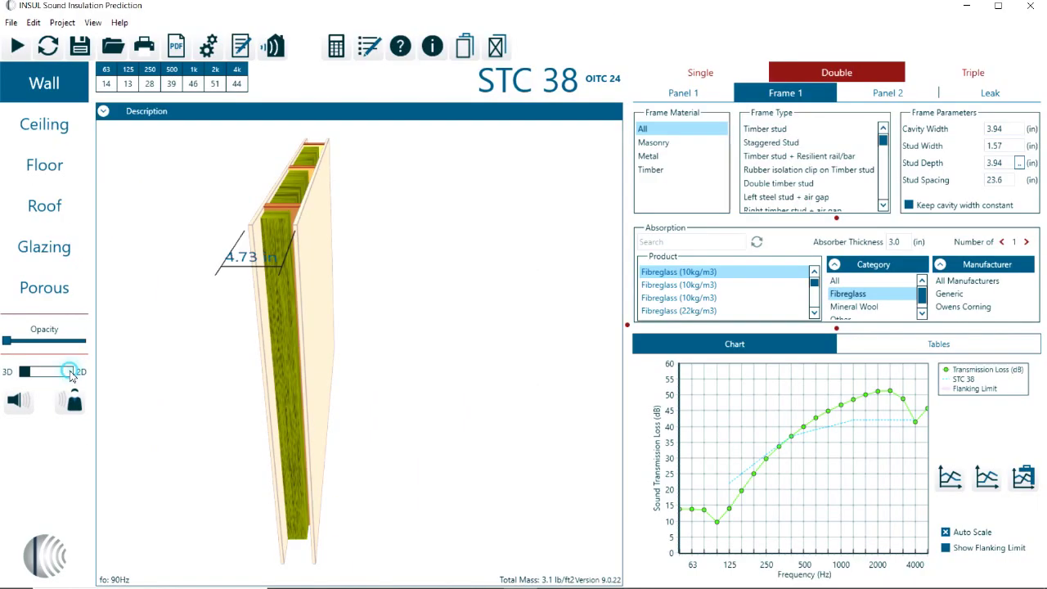
# Step: Show the wall as a 2D section and browse the ceiling, floor and roof construction types
pyautogui.click(124, 375)
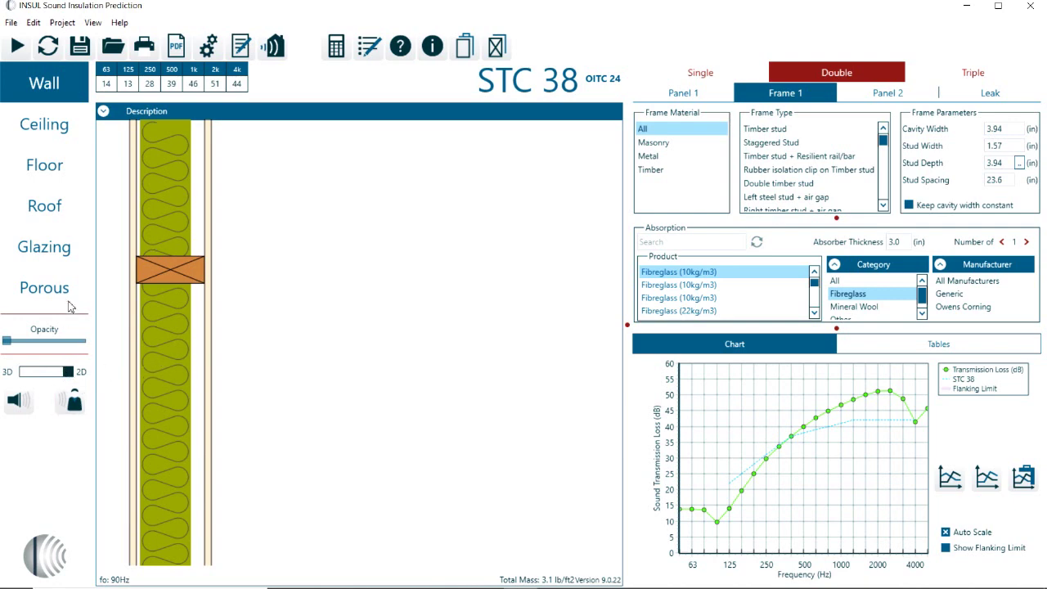
pyautogui.click(62, 126)
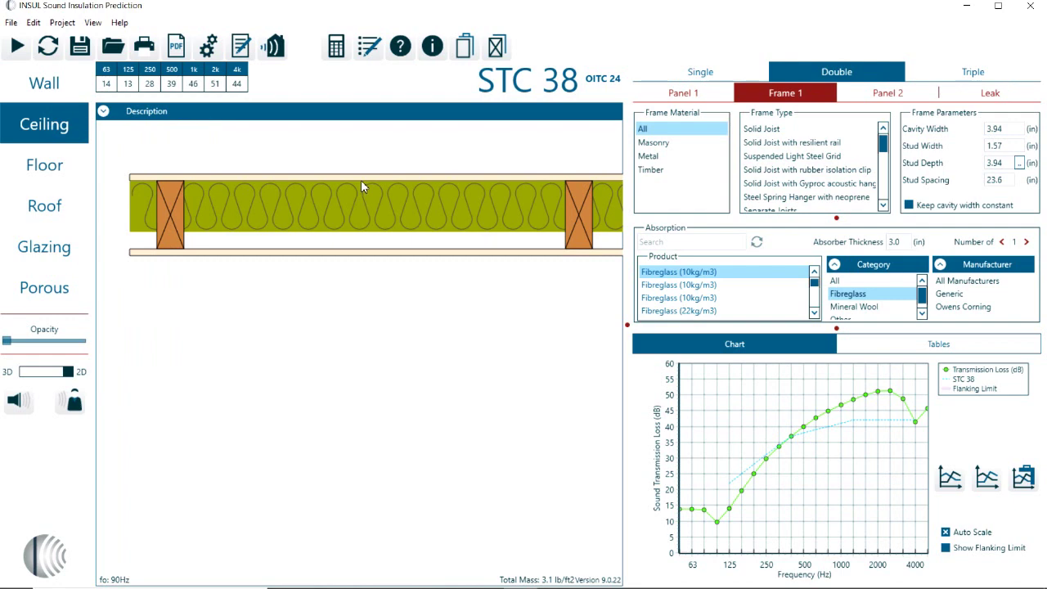
pyautogui.click(45, 166)
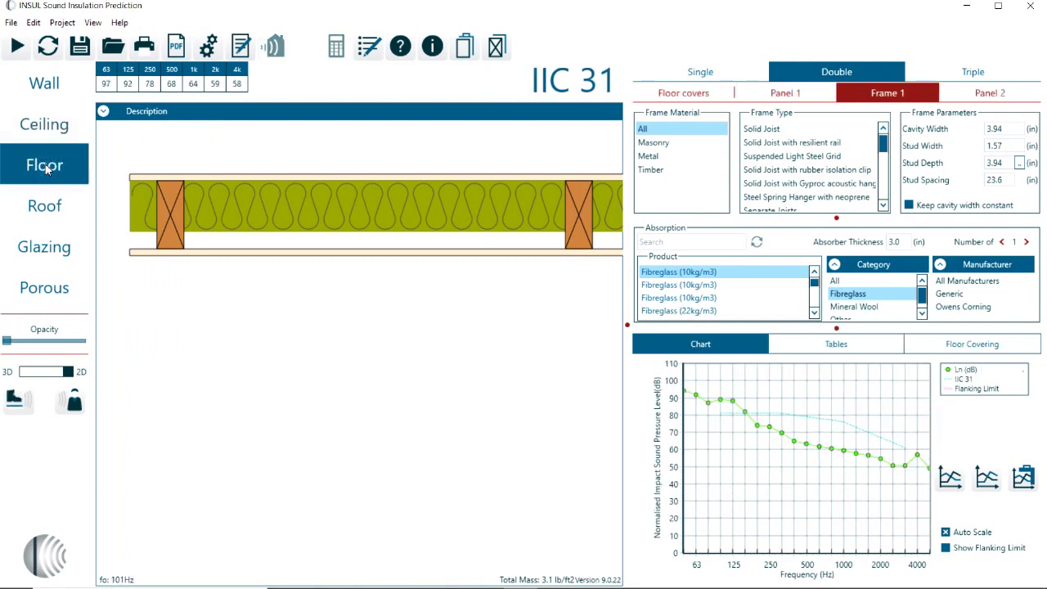
pyautogui.click(47, 205)
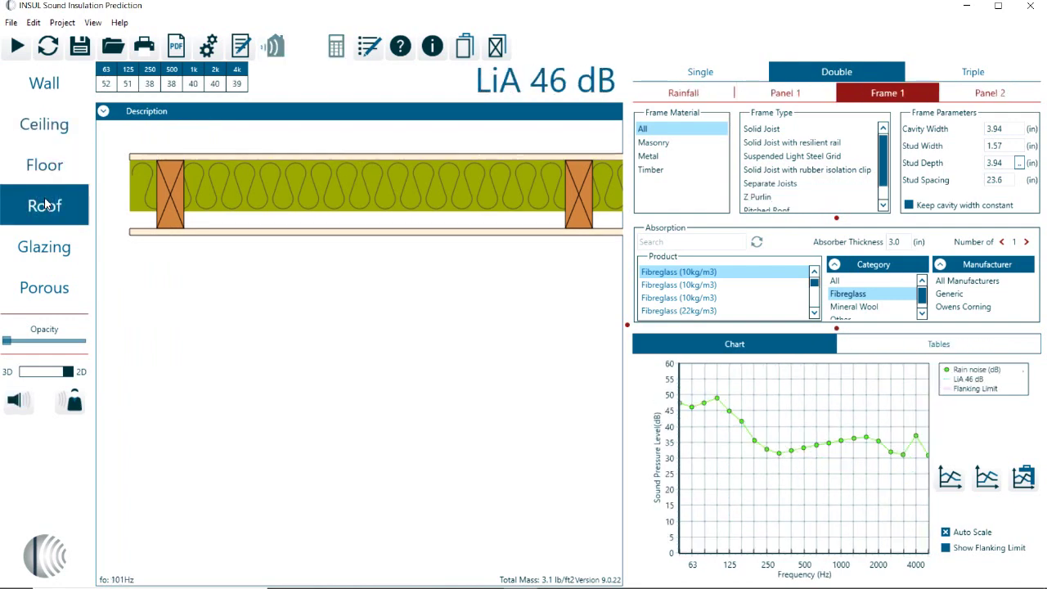
pyautogui.click(50, 168)
pyautogui.click(45, 126)
# Step: Return to Wall, expand its layer-by-layer description, and switch the drawing back to 3D
pyautogui.click(45, 83)
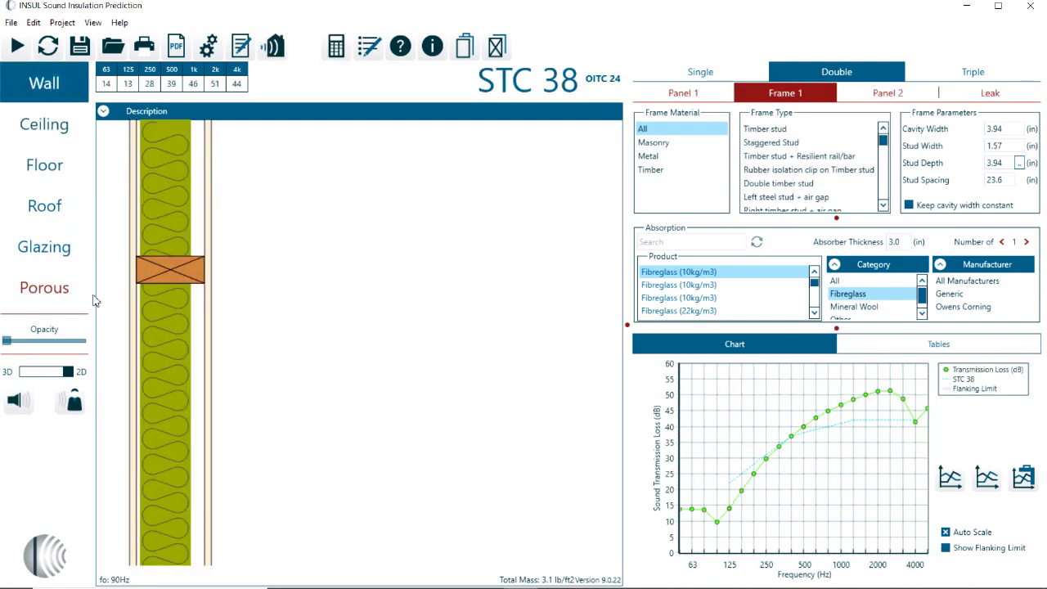
pyautogui.click(102, 113)
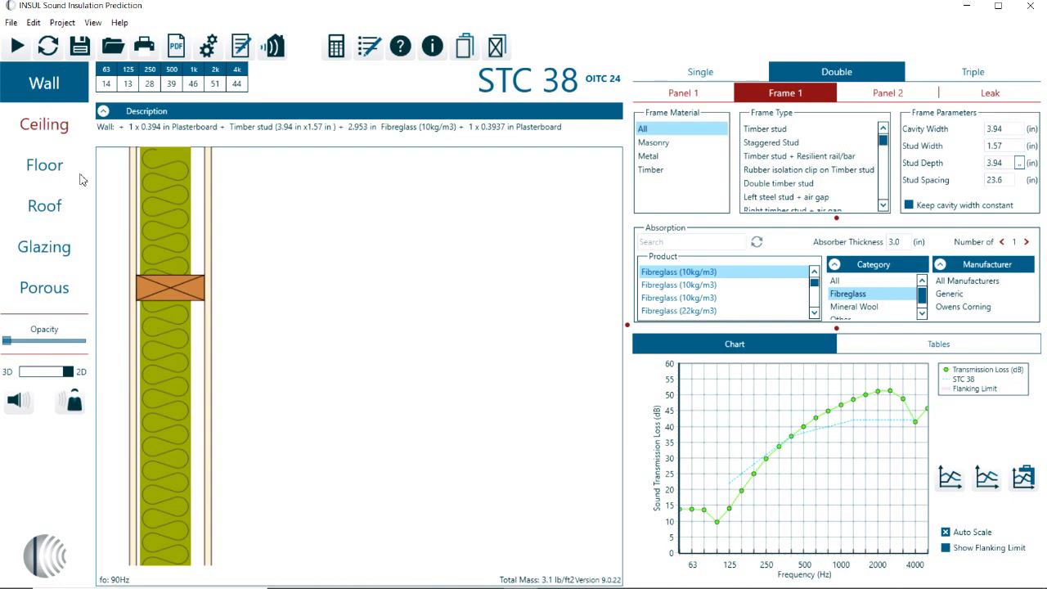
pyautogui.click(27, 376)
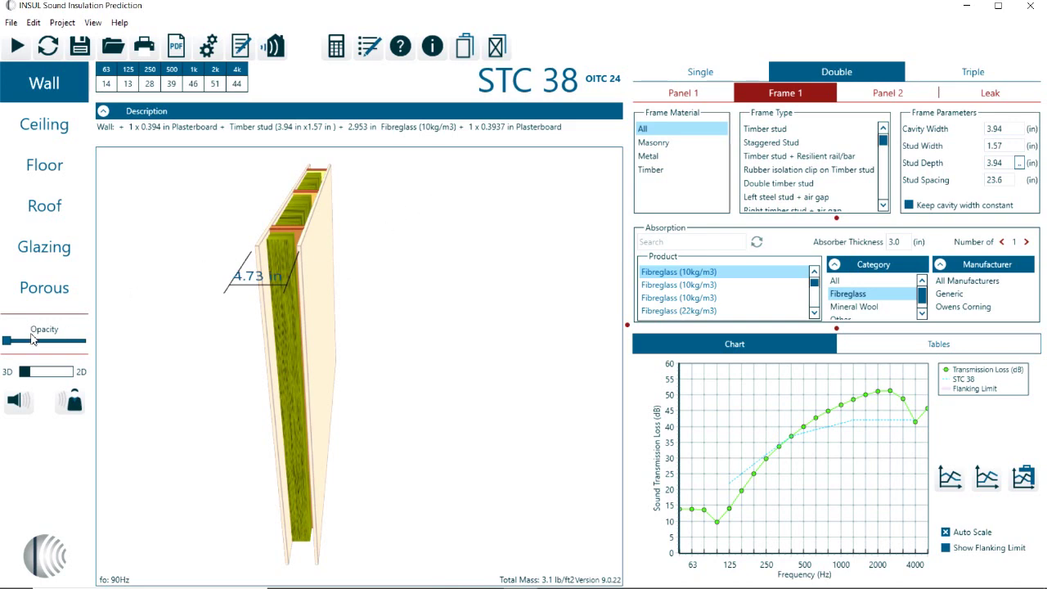
# Step: Lower wall opacity to about 73%, rotate the 3D wall, then restore opacity to 100%
pyautogui.moveTo(8, 340); pyautogui.dragTo(28, 345)
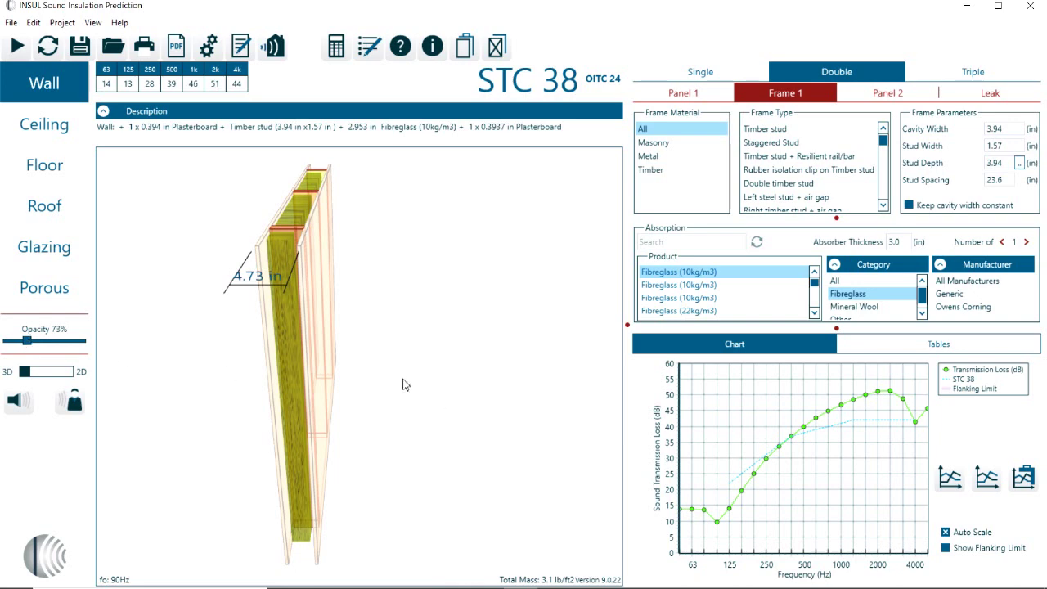
pyautogui.moveTo(344, 354); pyautogui.dragTo(265, 409)
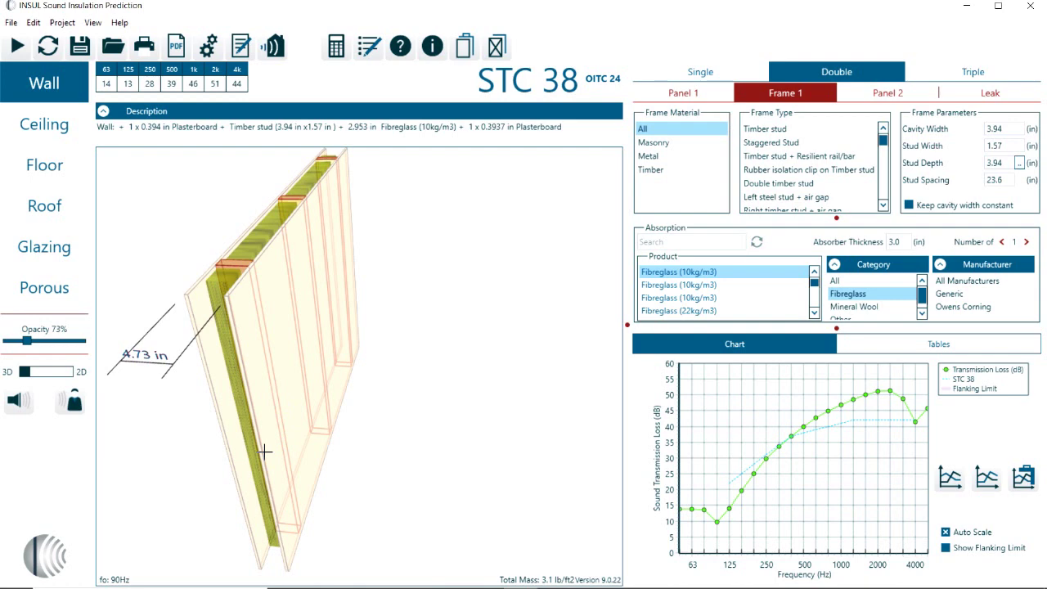
pyautogui.click(5, 342)
pyautogui.moveTo(6, 344); pyautogui.dragTo(3, 348)
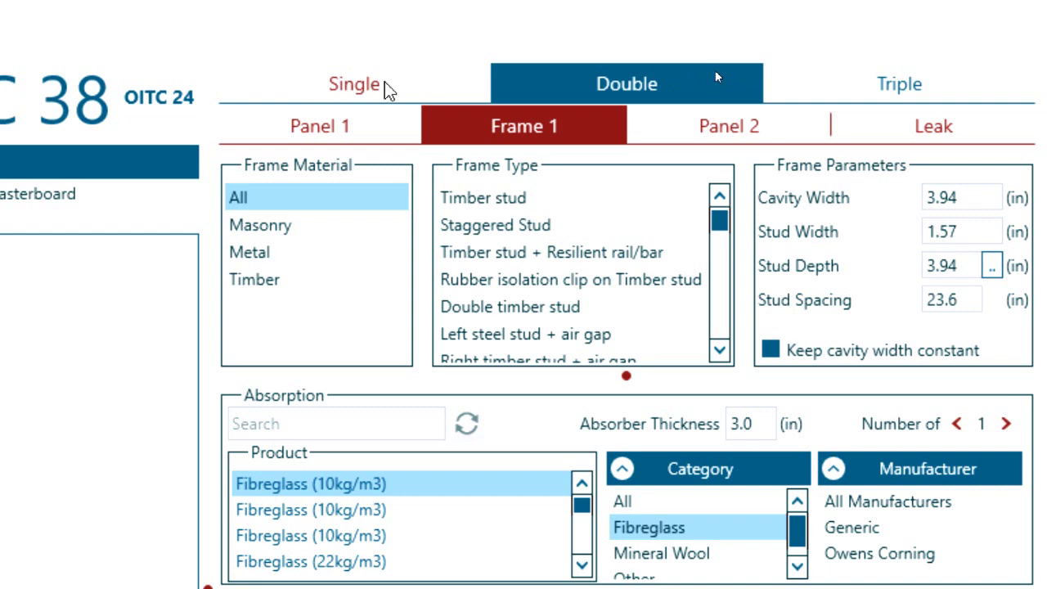
# Step: Make Panel 1 a Single construction of one 0.394 in plasterboard layer (STC 26, OITC 20)
pyautogui.click(355, 90)
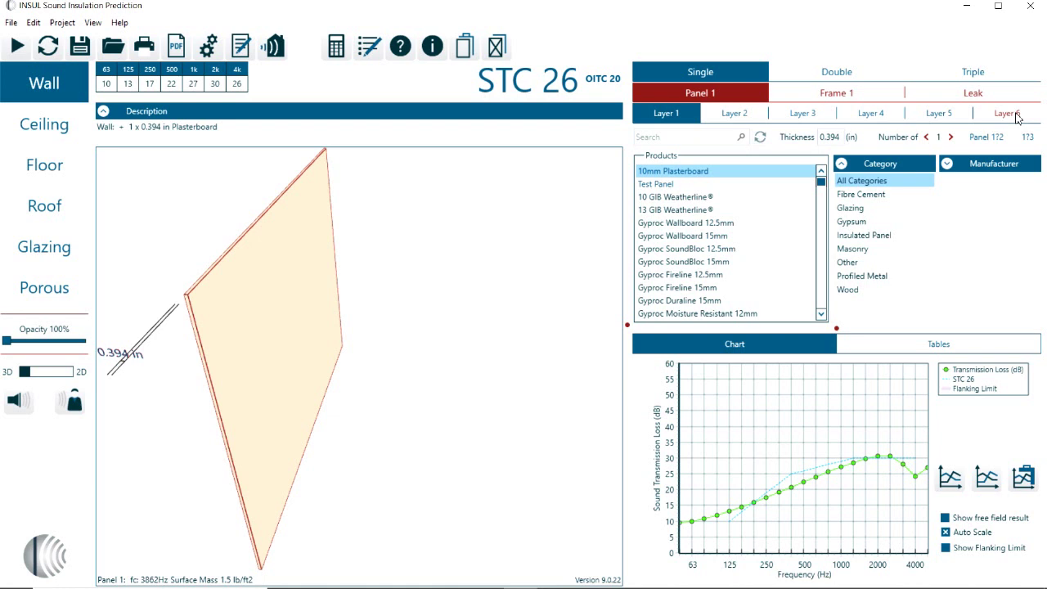
pyautogui.click(731, 116)
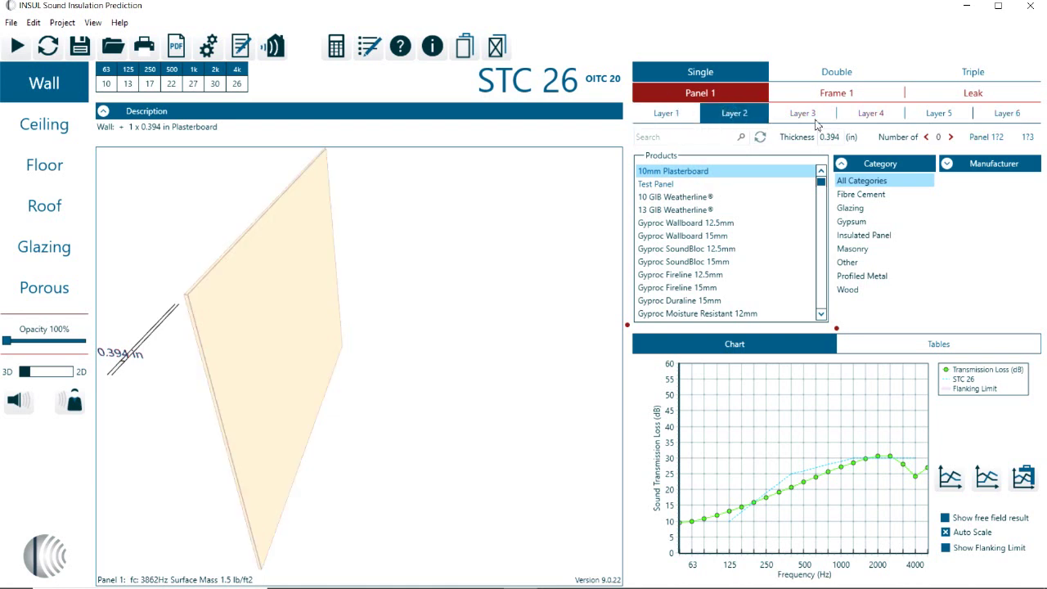
pyautogui.click(816, 121)
pyautogui.click(880, 121)
pyautogui.click(941, 121)
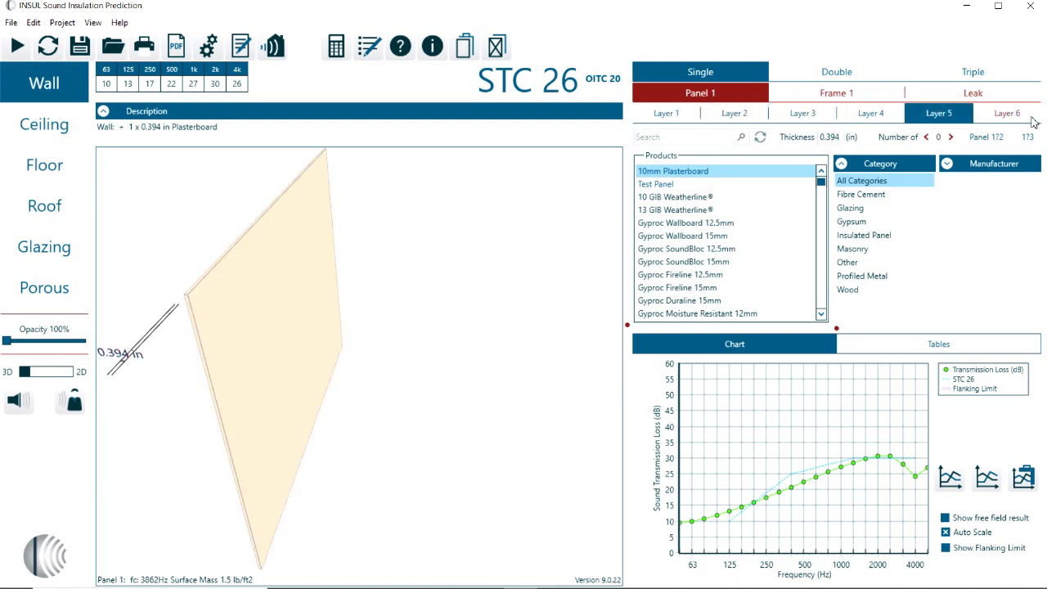
pyautogui.click(1022, 116)
pyautogui.click(652, 120)
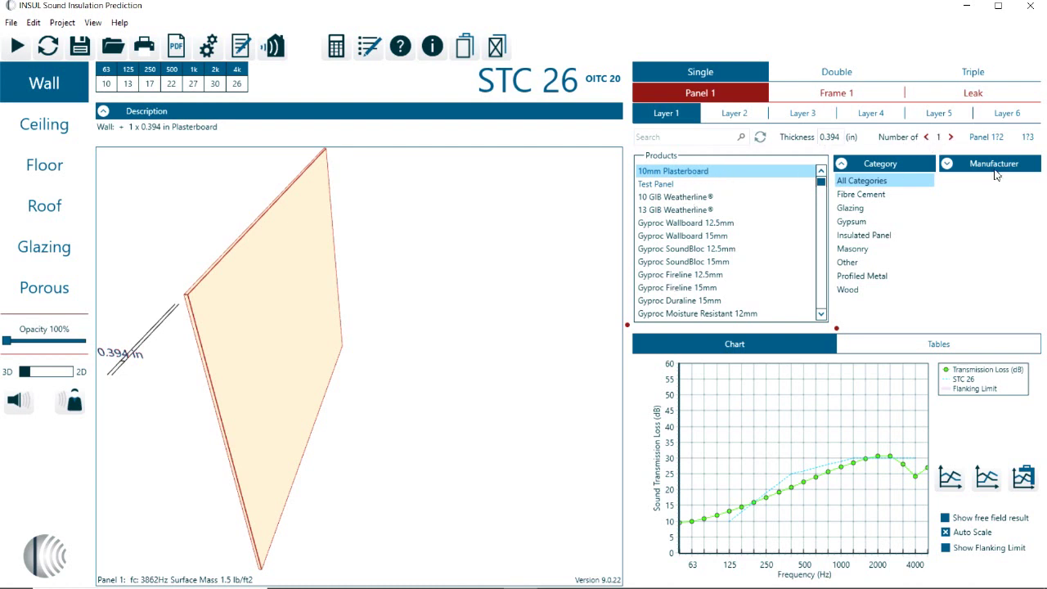
pyautogui.click(952, 137)
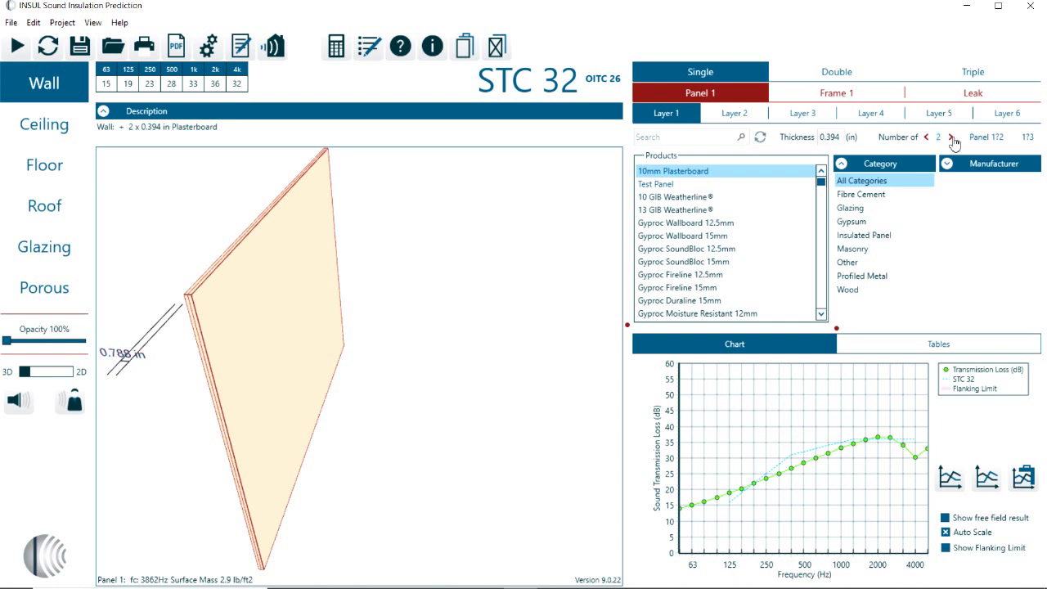
pyautogui.click(951, 138)
pyautogui.click(952, 138)
pyautogui.click(952, 138)
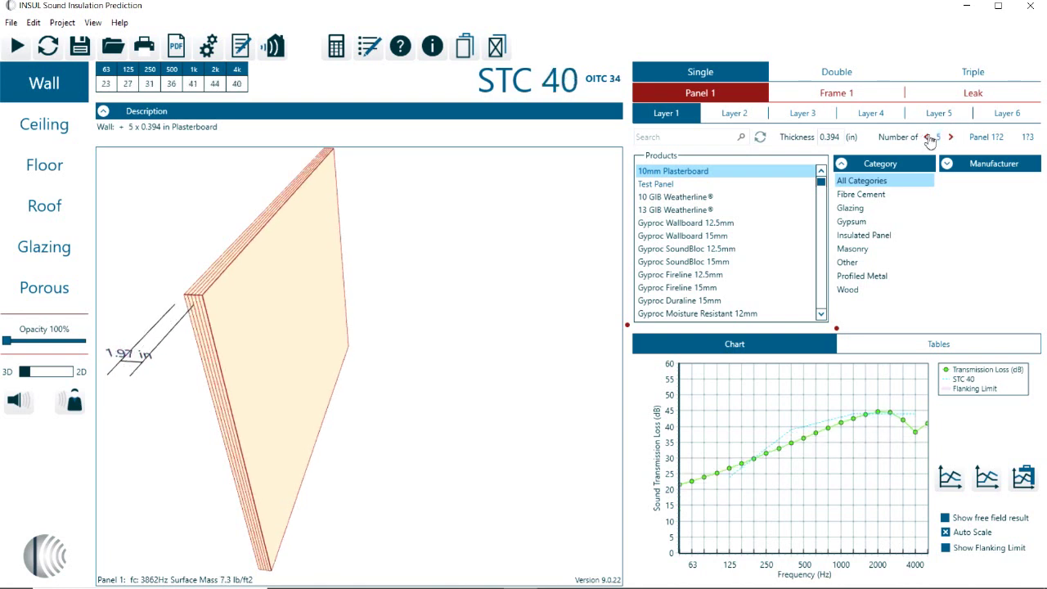
pyautogui.click(927, 137)
pyautogui.click(927, 138)
pyautogui.click(926, 138)
pyautogui.click(927, 137)
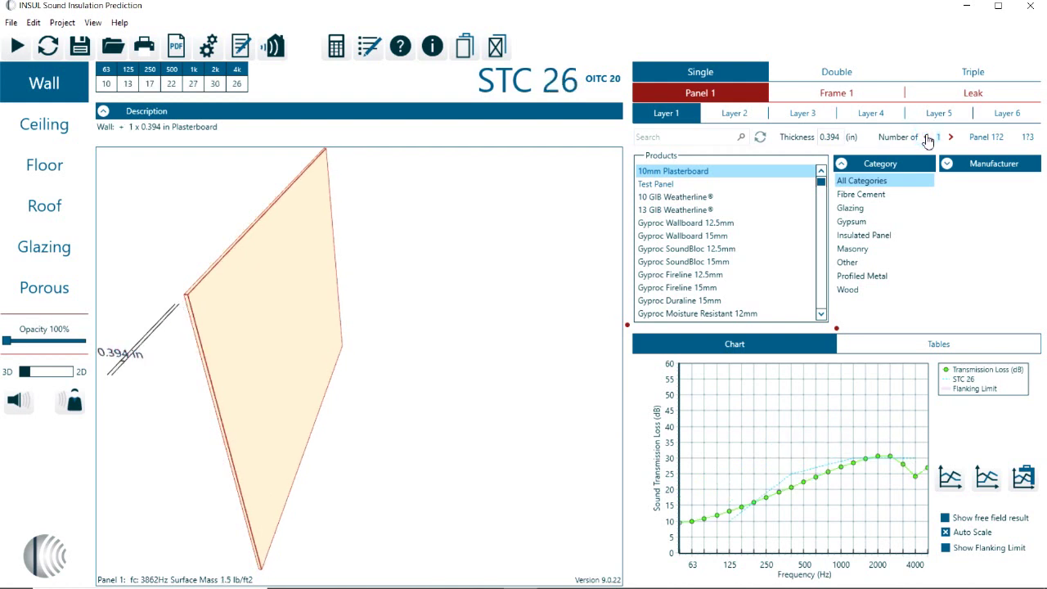
pyautogui.click(744, 117)
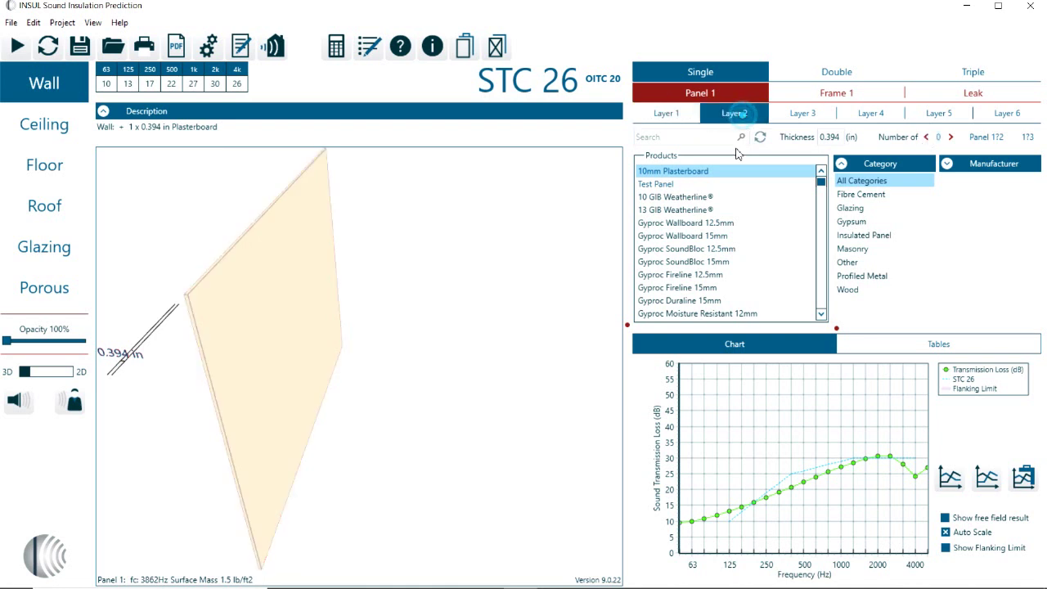
# Step: Set layer 2 to two sheets of Gyproc Wallboard 12.5mm, reaching STC 36, OITC 30
pyautogui.click(677, 222)
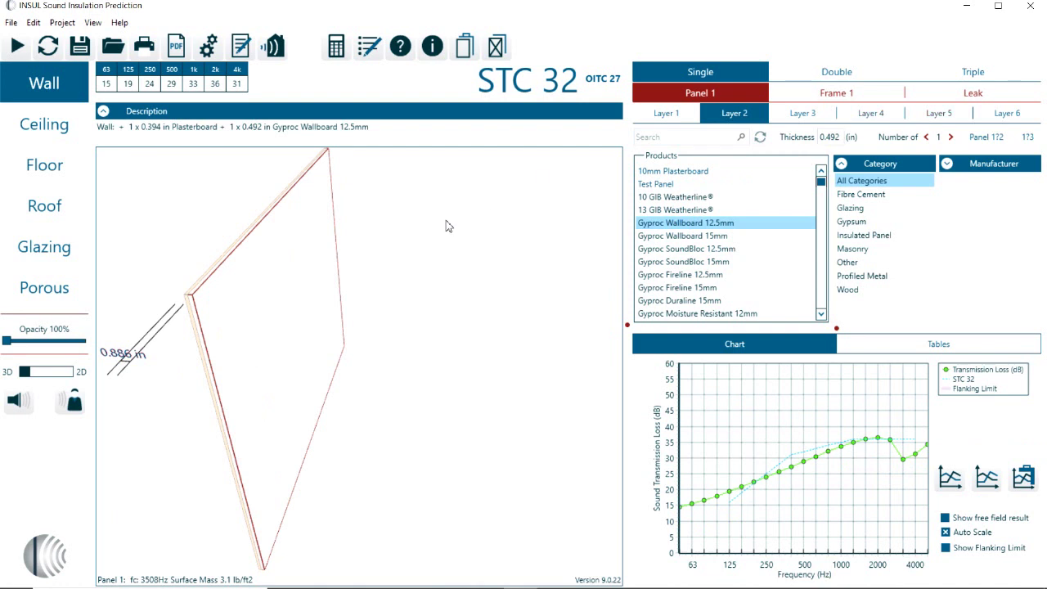
pyautogui.moveTo(204, 310); pyautogui.dragTo(321, 349)
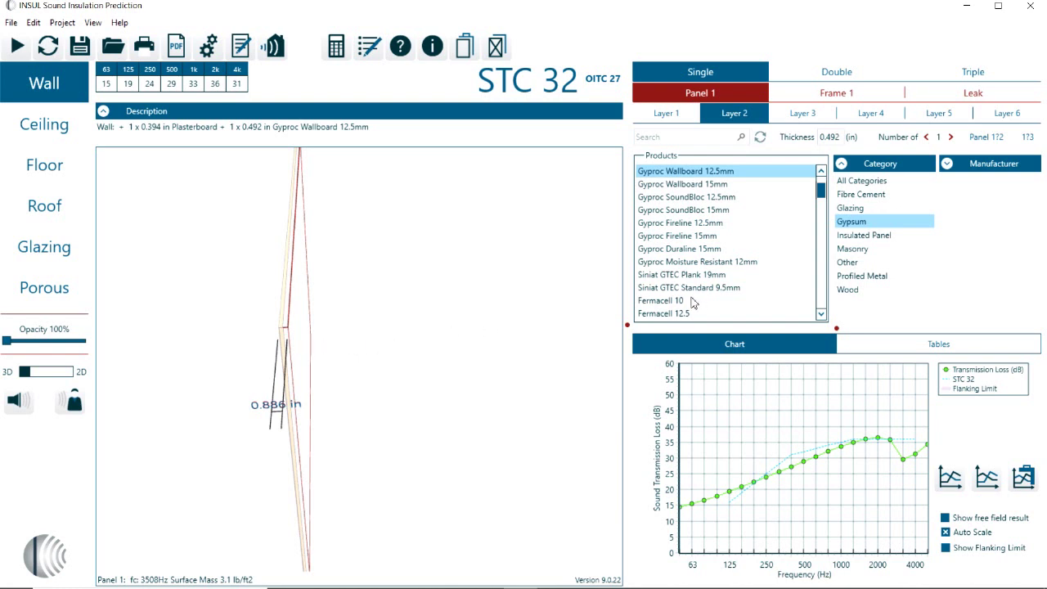
pyautogui.moveTo(434, 346); pyautogui.dragTo(390, 256)
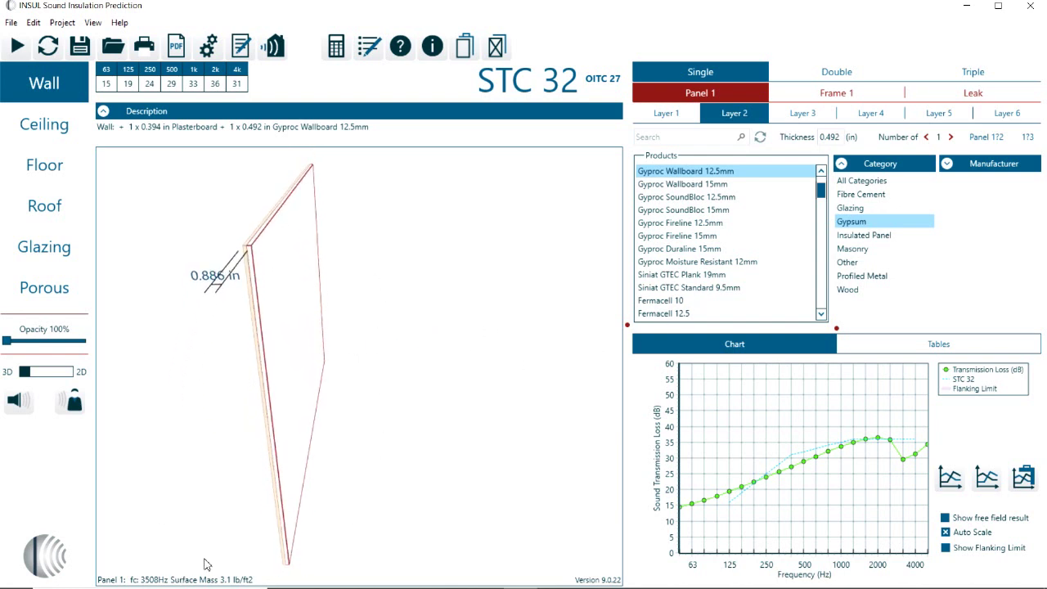
pyautogui.moveTo(207, 586)
pyautogui.click(951, 137)
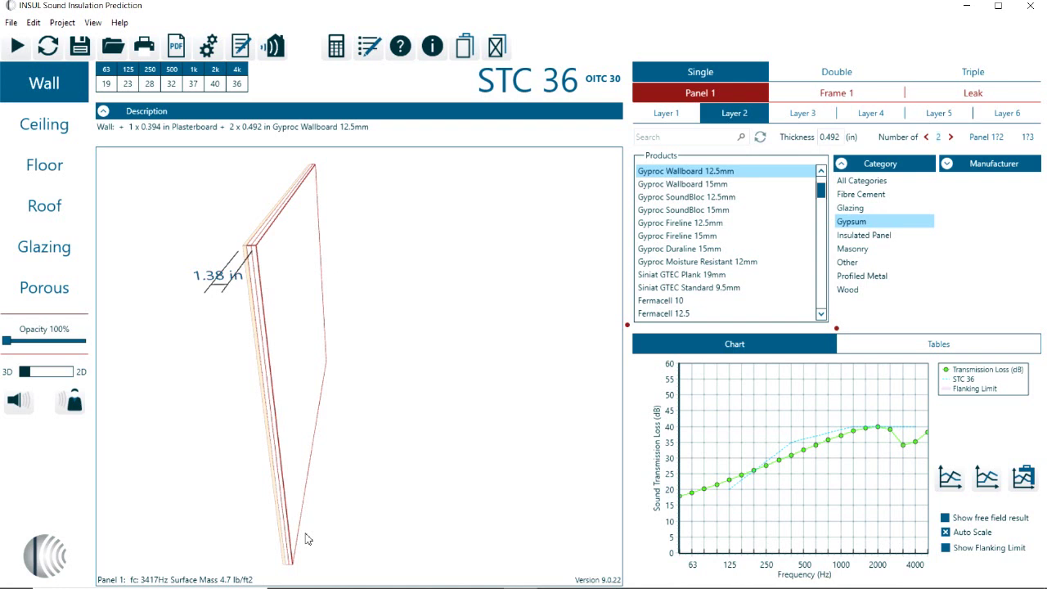
pyautogui.click(62, 22)
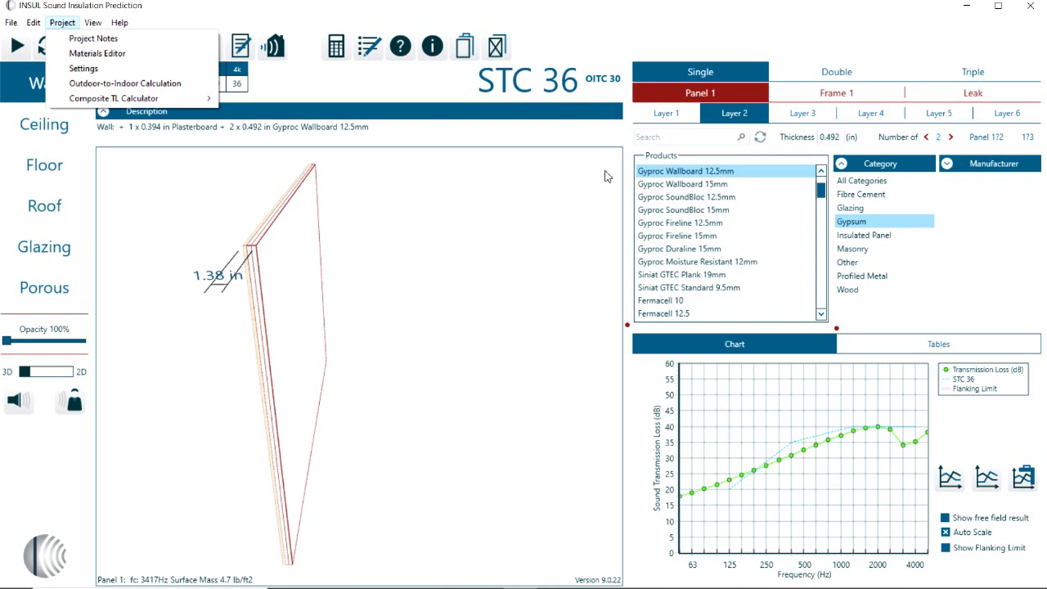
pyautogui.click(855, 32)
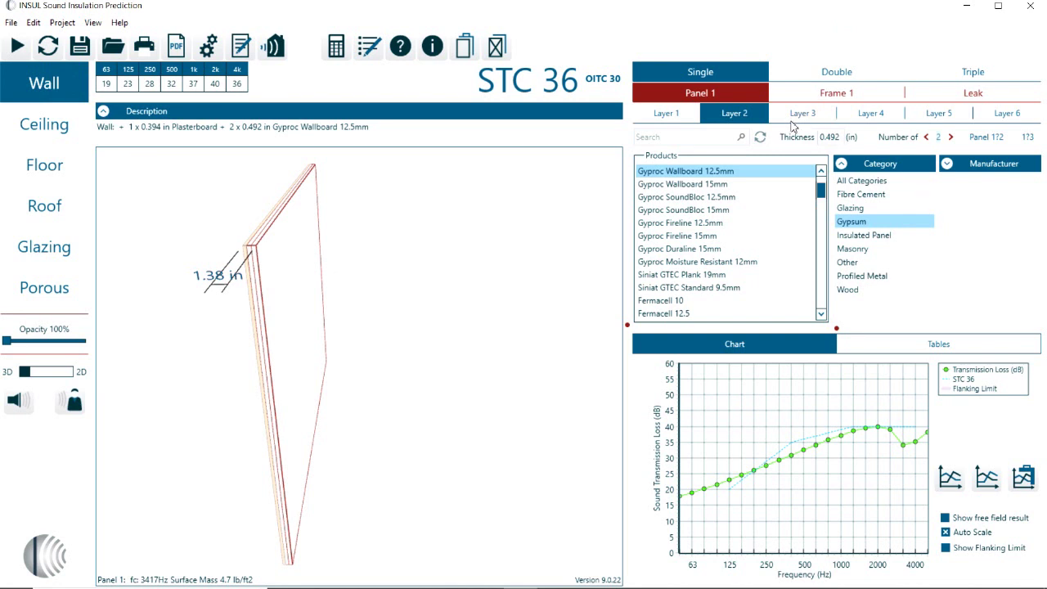
# Step: Filter the product list with the search 'gypsum' and scroll through the gypsum products
pyautogui.click(694, 138)
pyautogui.write('ga')
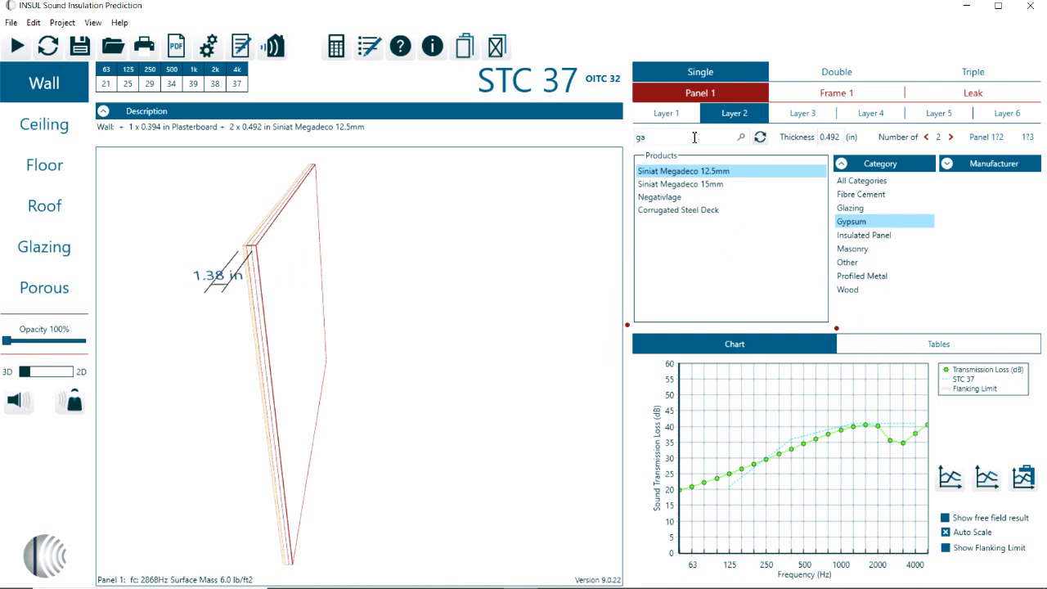
pyautogui.press('BackSpace')
pyautogui.write('yp')
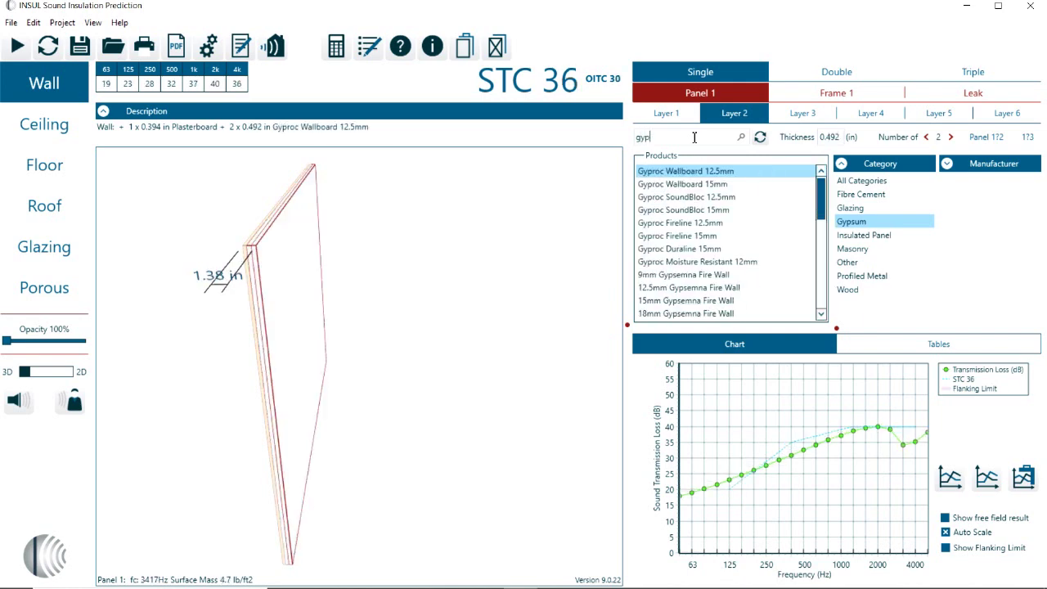
pyautogui.write('sum')
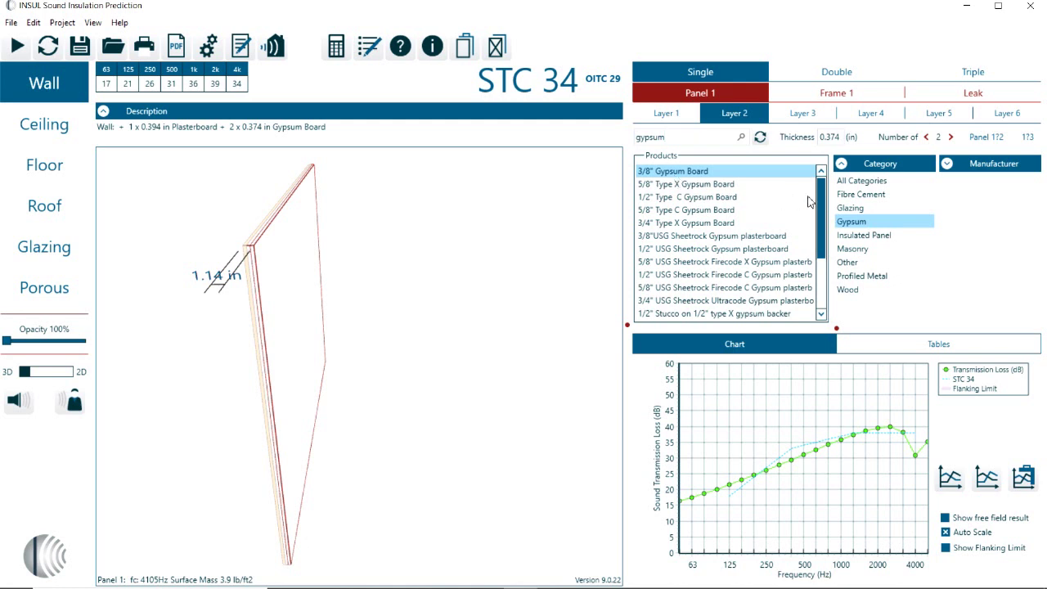
pyautogui.moveTo(822, 203); pyautogui.dragTo(830, 278)
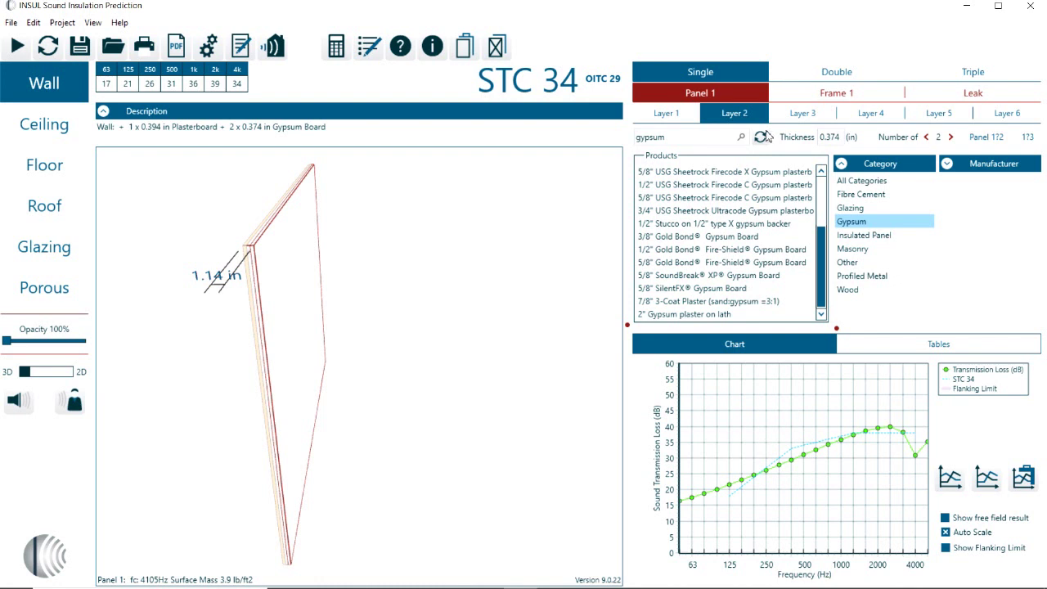
pyautogui.click(761, 137)
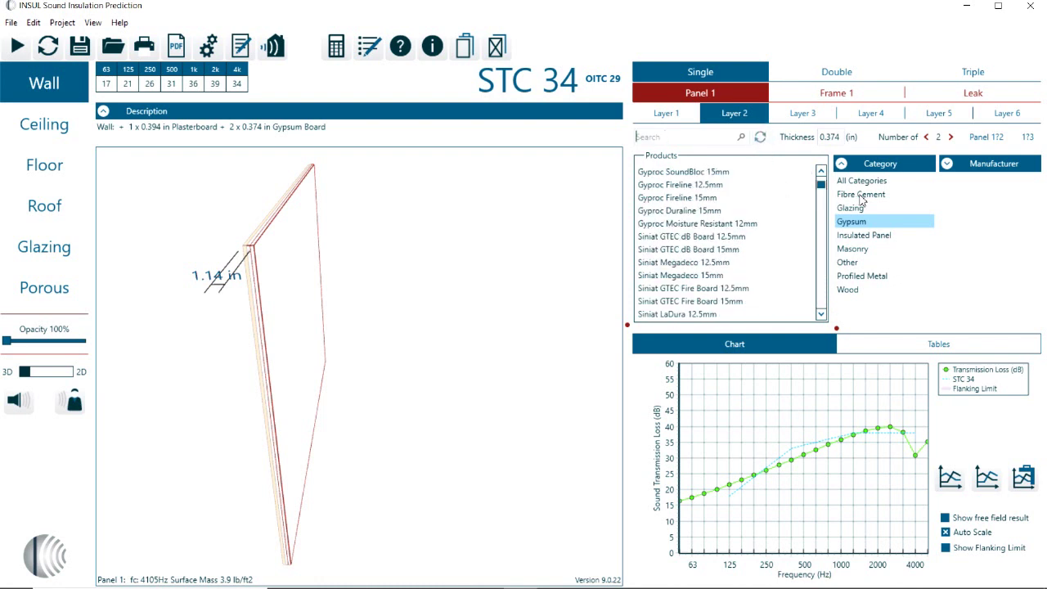
# Step: Filter to Masonry and browse Kingspan, Generic, Dimond, Comflor, Wienerberger, Ytong, then All Manufacturers
pyautogui.click(948, 165)
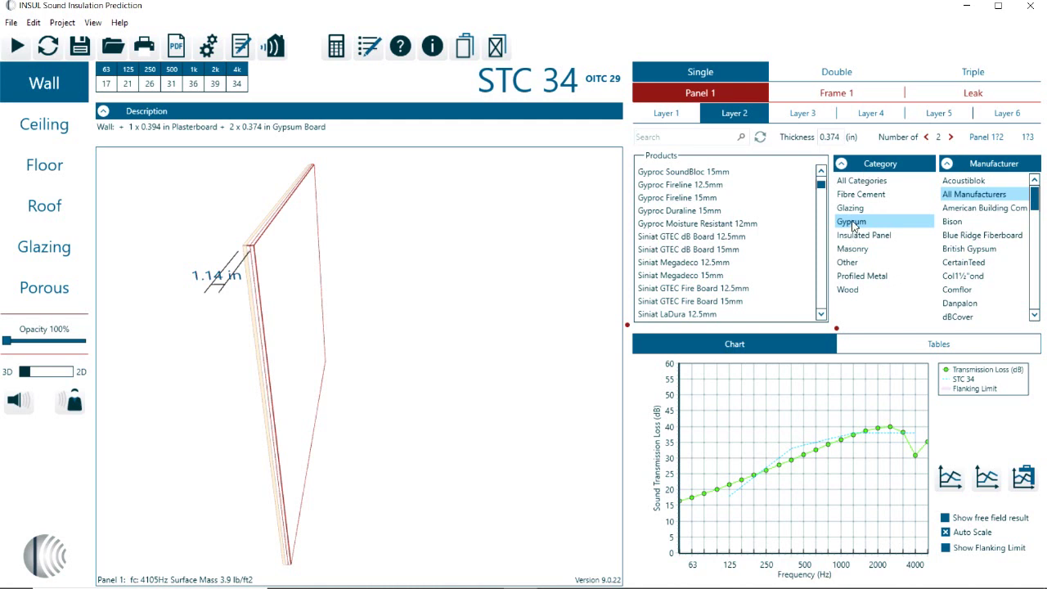
pyautogui.click(860, 250)
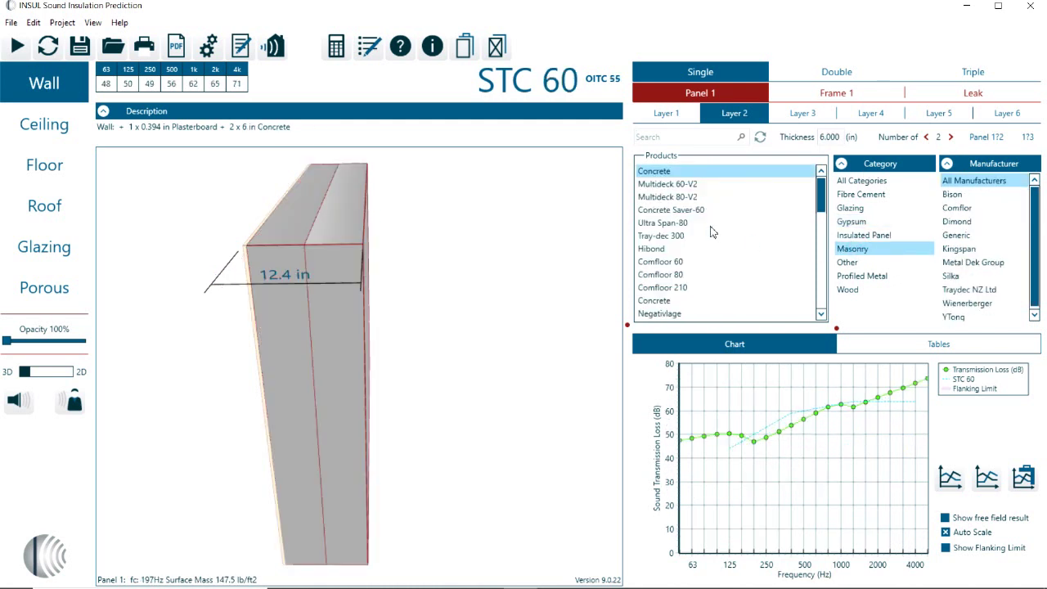
pyautogui.moveTo(823, 193)
pyautogui.mouseDown()
pyautogui.moveTo(824, 307)
pyautogui.moveTo(825, 176)
pyautogui.mouseUp()
pyautogui.click(962, 251)
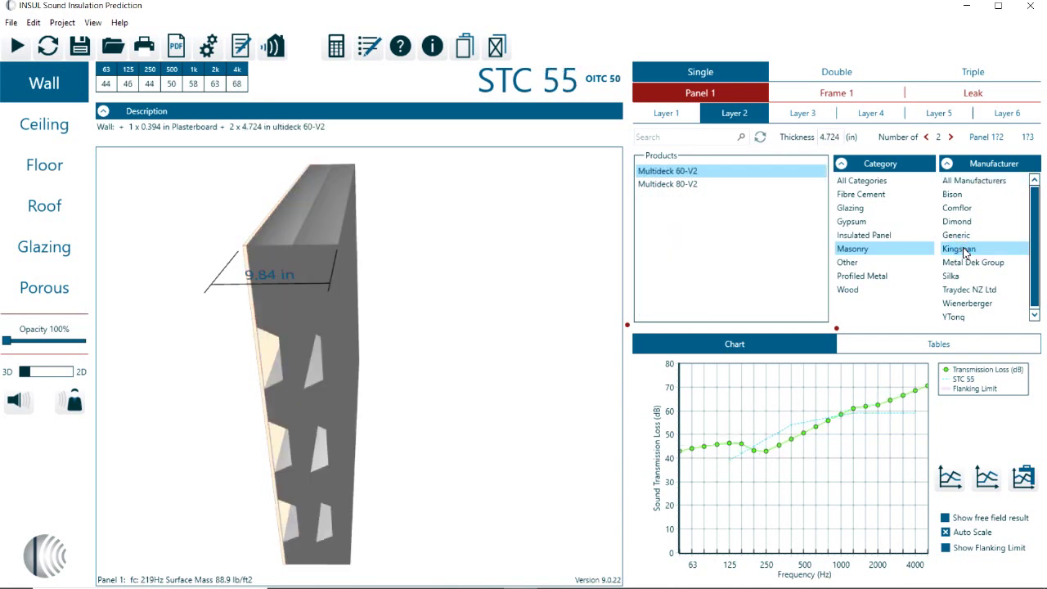
pyautogui.click(962, 236)
pyautogui.click(963, 217)
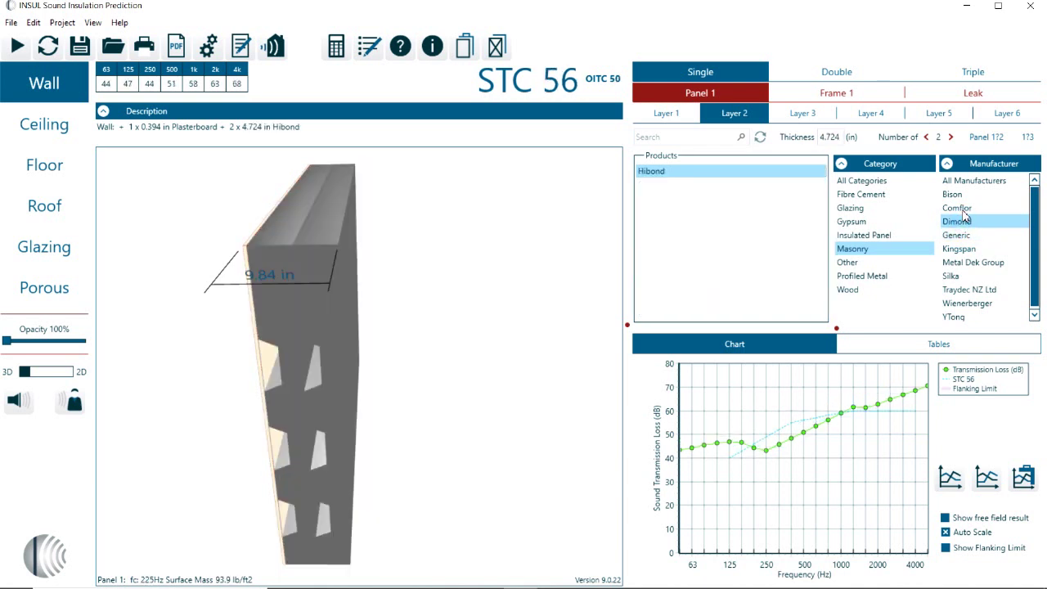
pyautogui.click(964, 211)
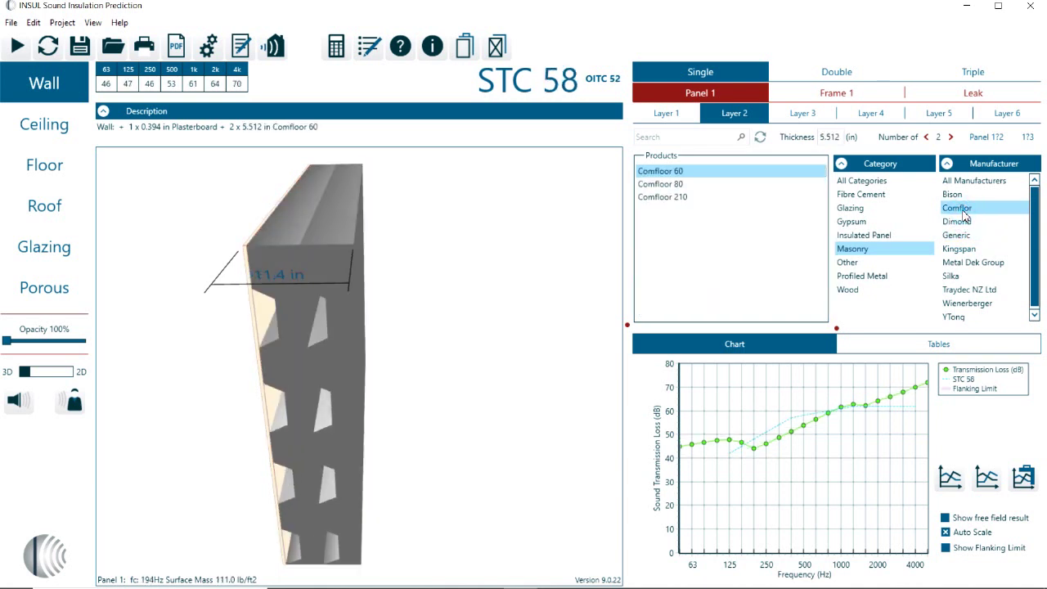
pyautogui.click(955, 304)
pyautogui.click(951, 318)
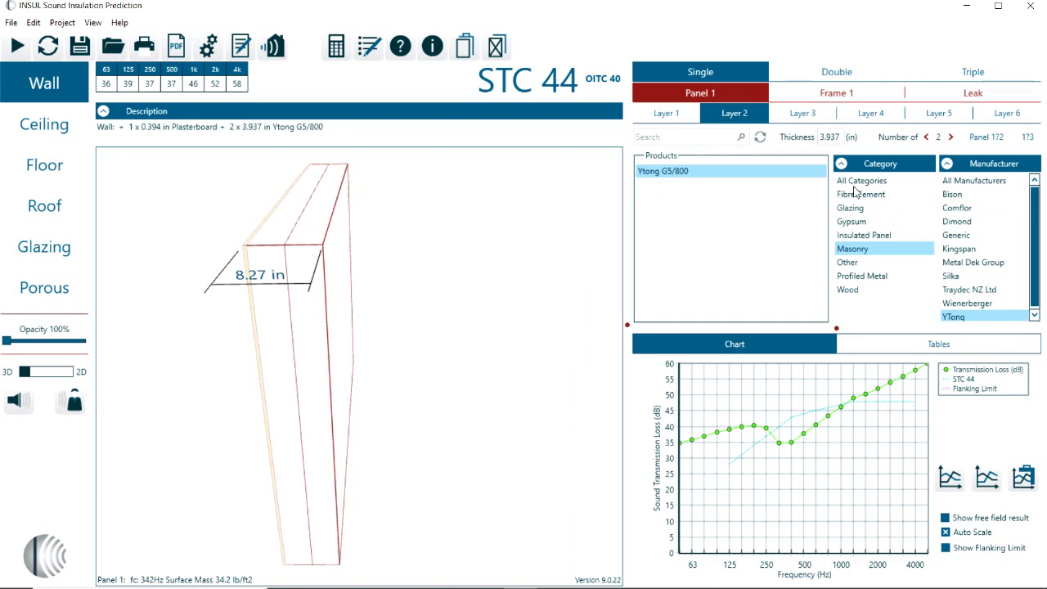
pyautogui.click(955, 181)
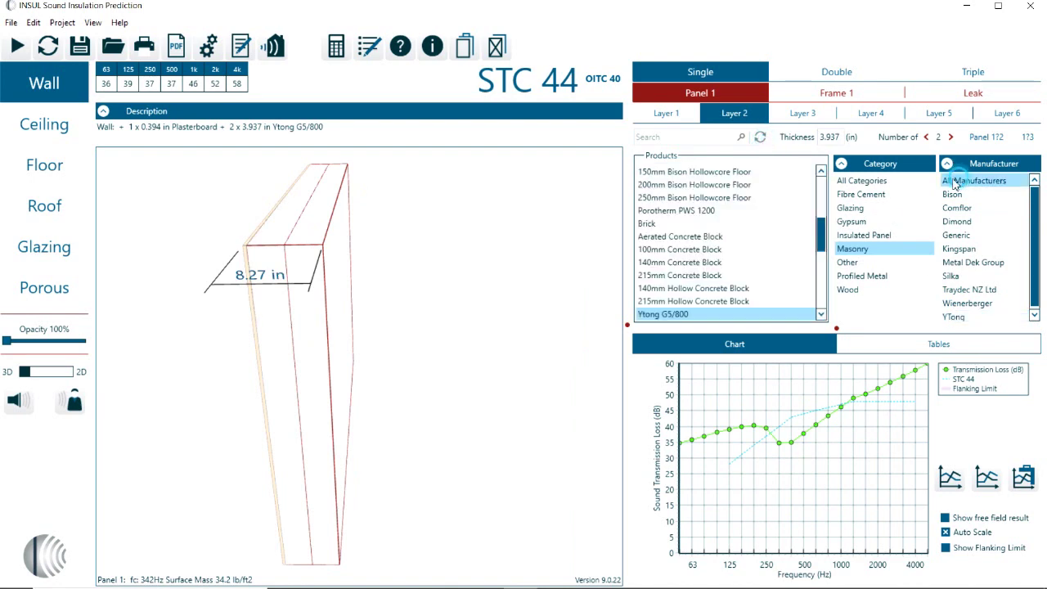
# Step: Show All Categories so layer 2 reverts to 10mm plasterboard, then start Set Comparison 1
pyautogui.click(859, 181)
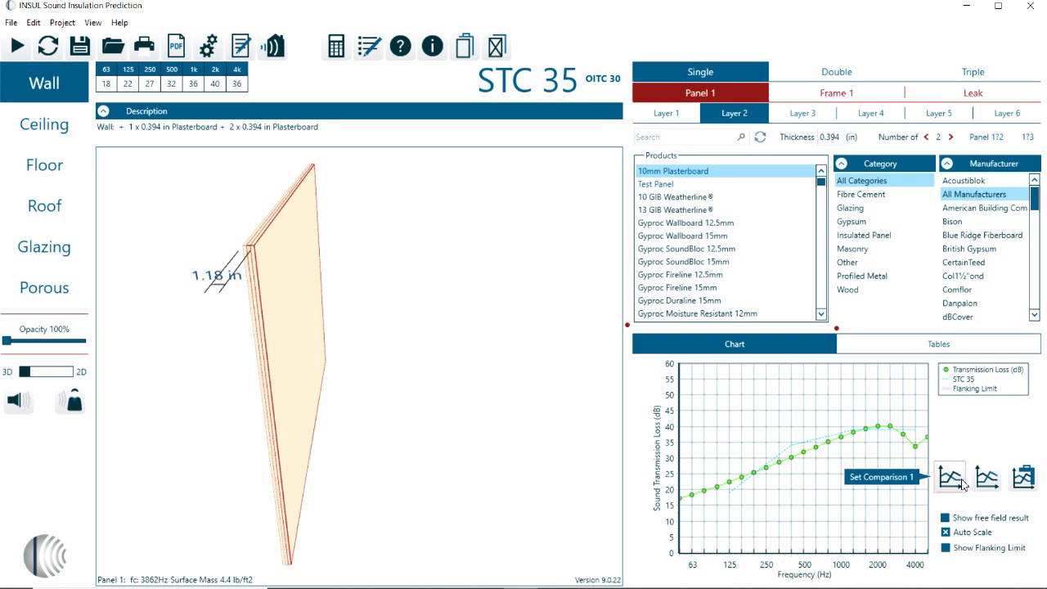
pyautogui.click(962, 485)
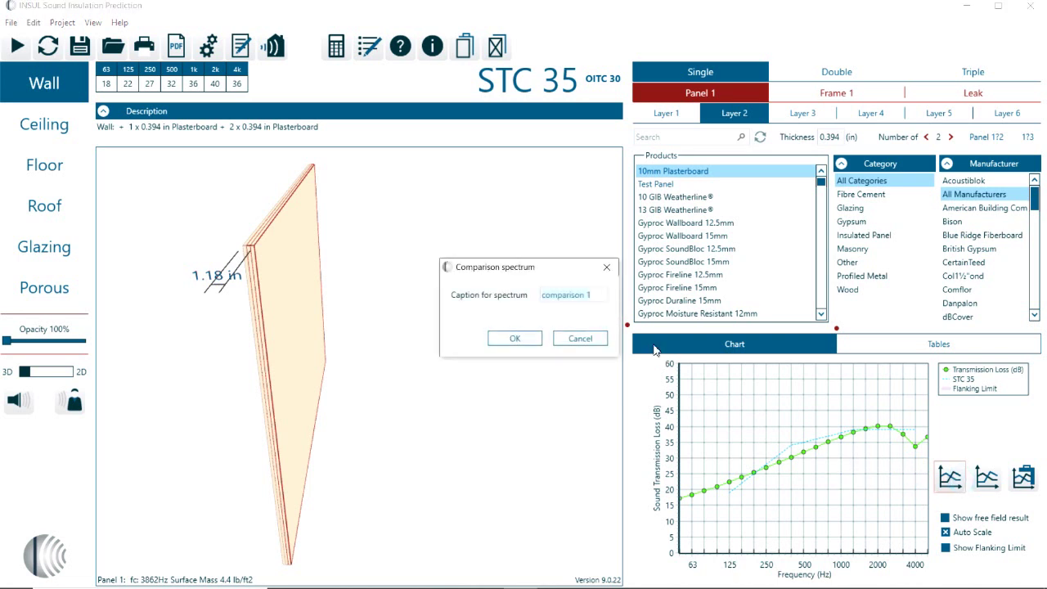
# Step: Save the current curve as a comparison captioned 'Panel Plaster board 3x'
pyautogui.write('Panel gyp')
pyautogui.press('BackSpace')
pyautogui.press('BackSpace')
pyautogui.press('BackSpace')
pyautogui.write('Plaster board 3x')
pyautogui.press('Return')
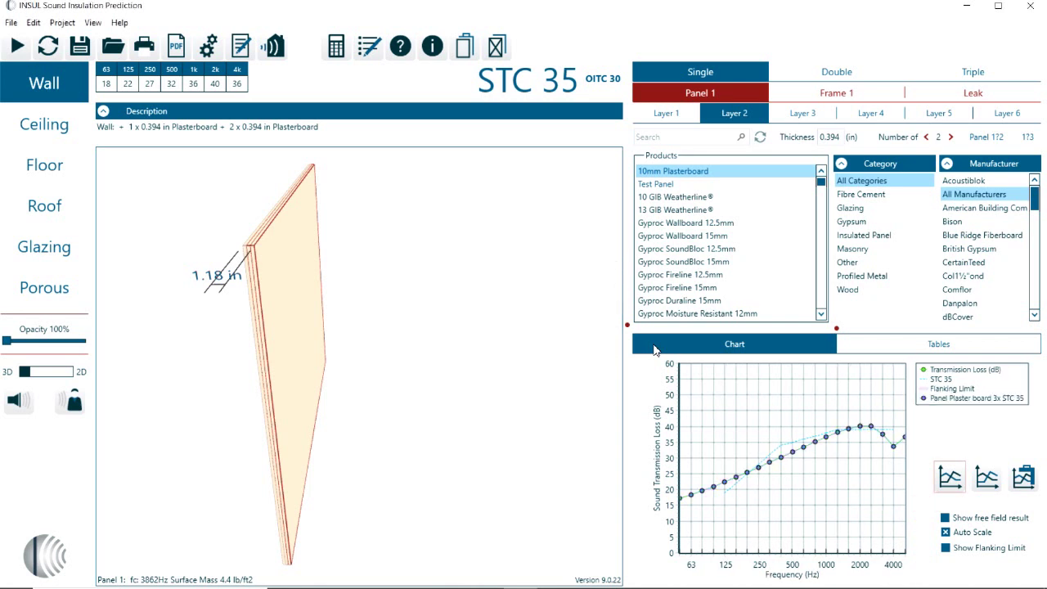
# Step: Set layer 2 to a single 10mm plasterboard sheet, giving STC 32
pyautogui.click(928, 139)
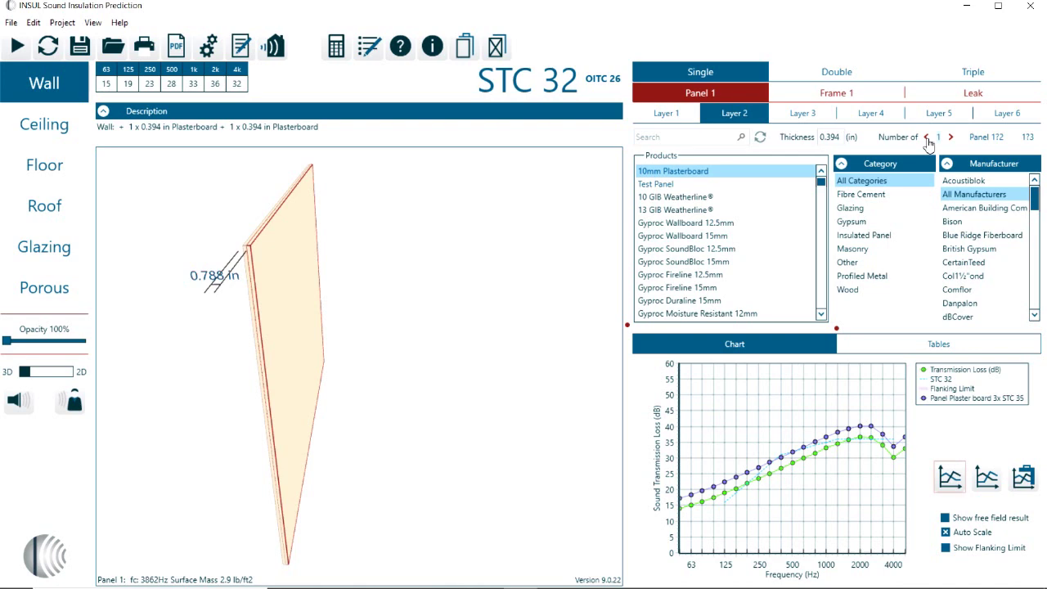
pyautogui.click(927, 138)
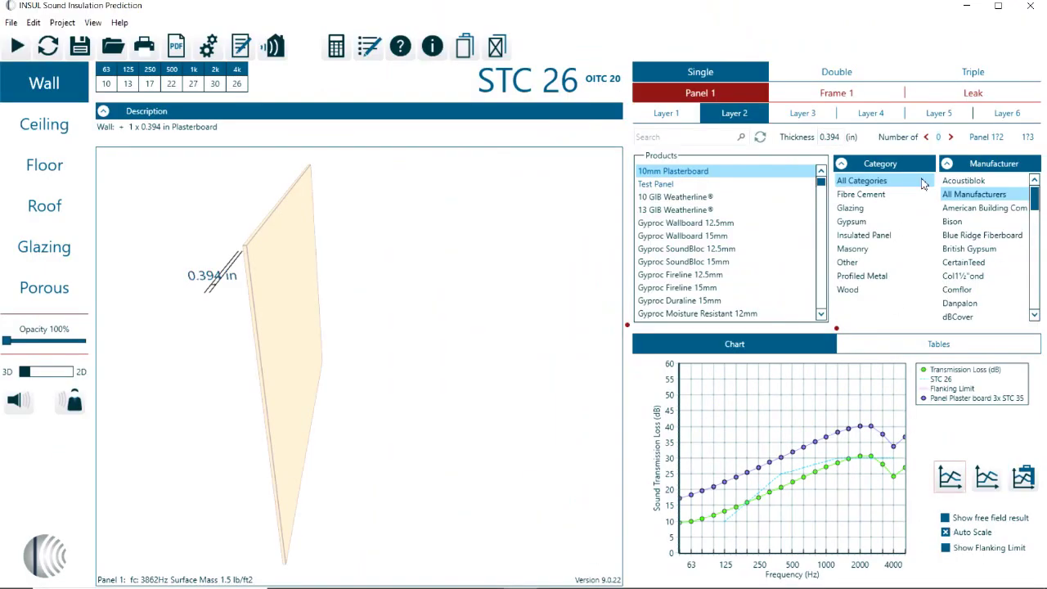
pyautogui.click(951, 137)
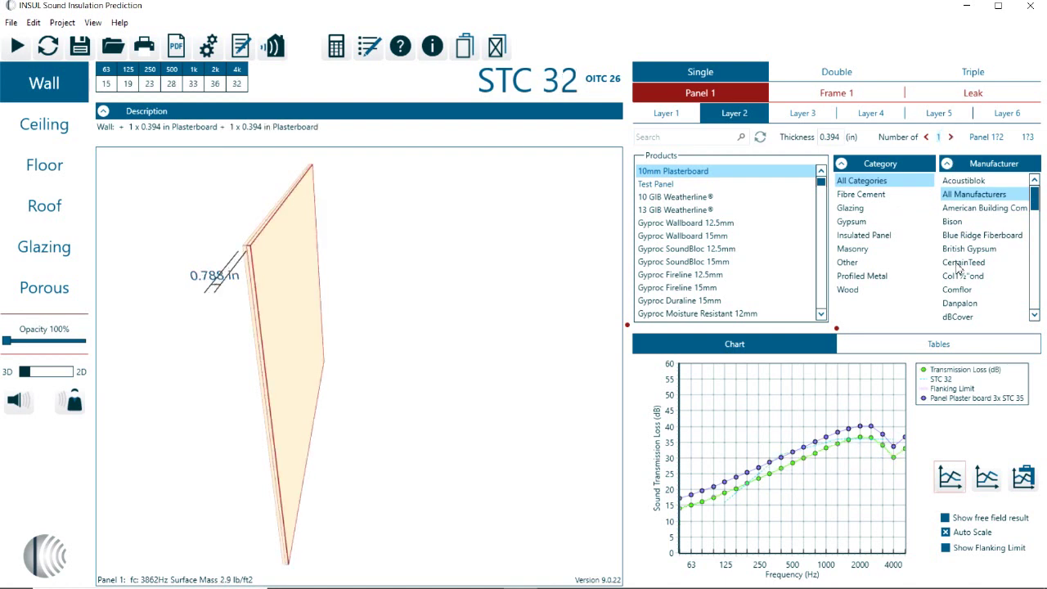
# Step: Store the current curve as a comparison named 'Plasterboard 2x'
pyautogui.click(987, 476)
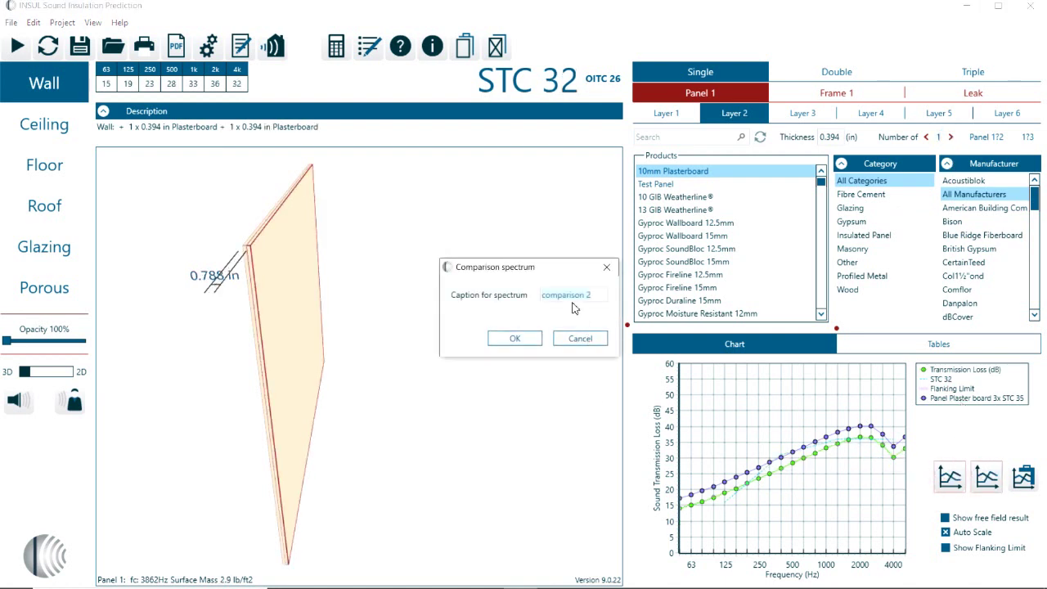
pyautogui.write('Plasterboard 2x')
pyautogui.click(524, 340)
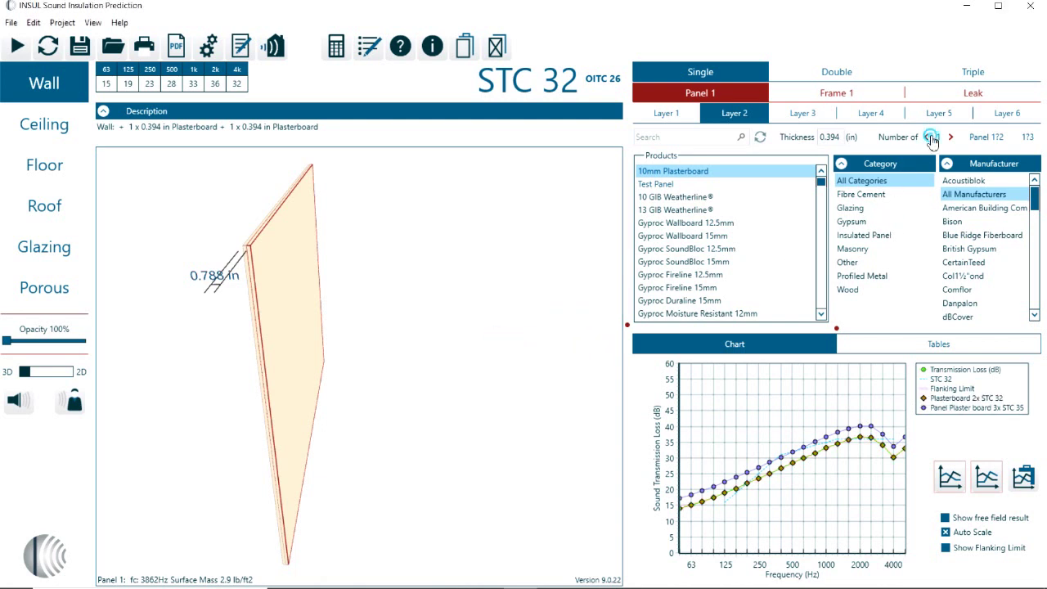
# Step: Remove the second plasterboard layer and clear both comparison curves from the chart
pyautogui.click(926, 137)
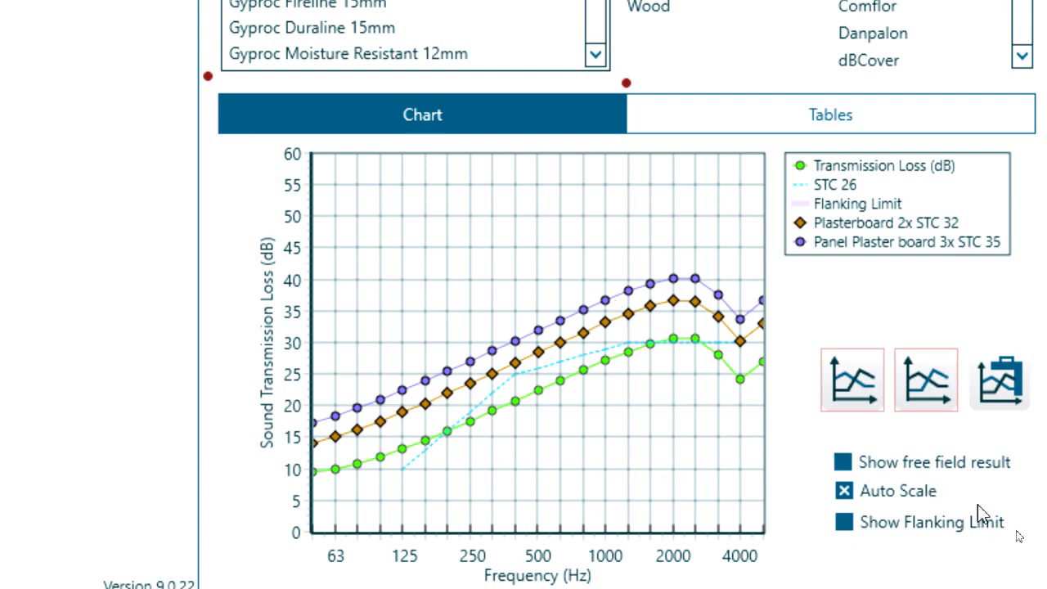
pyautogui.click(843, 388)
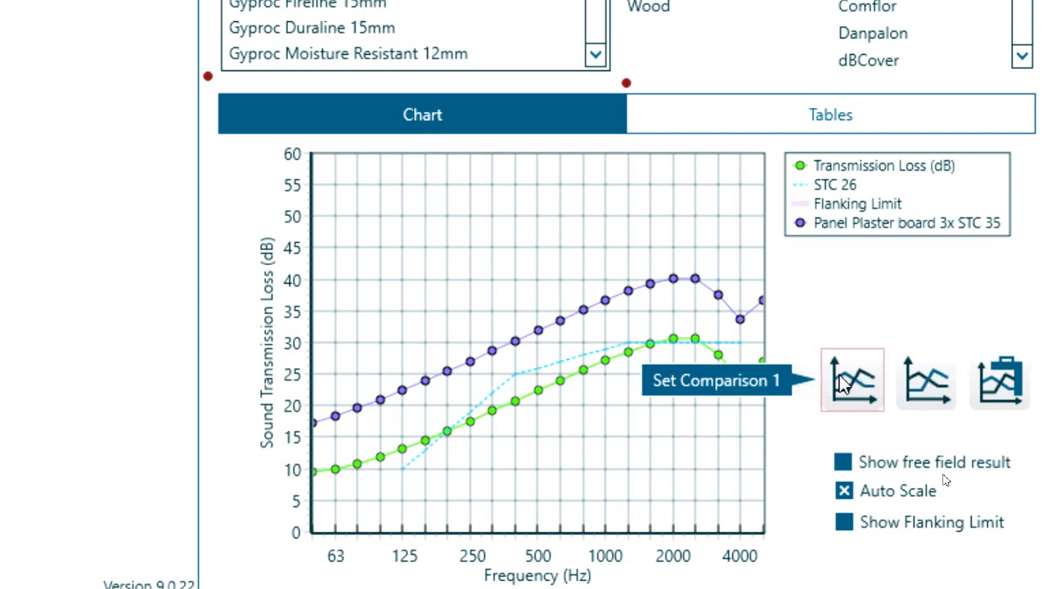
pyautogui.click(844, 386)
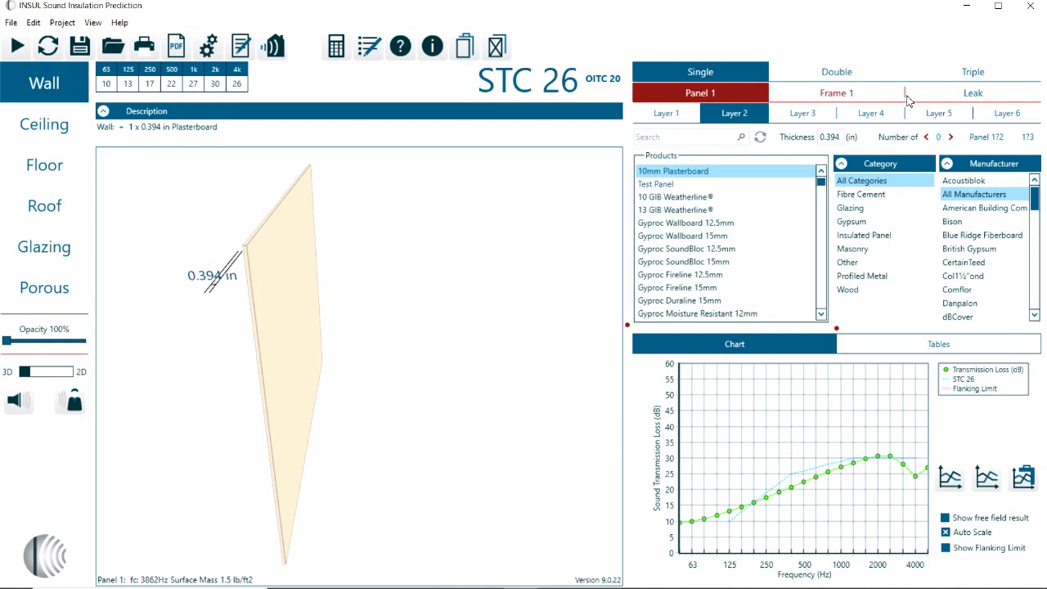
# Step: Give Frame 1 a Metal Steel Stud (0.55mm) frame with a cavity absorber, reaching STC 30
pyautogui.click(840, 95)
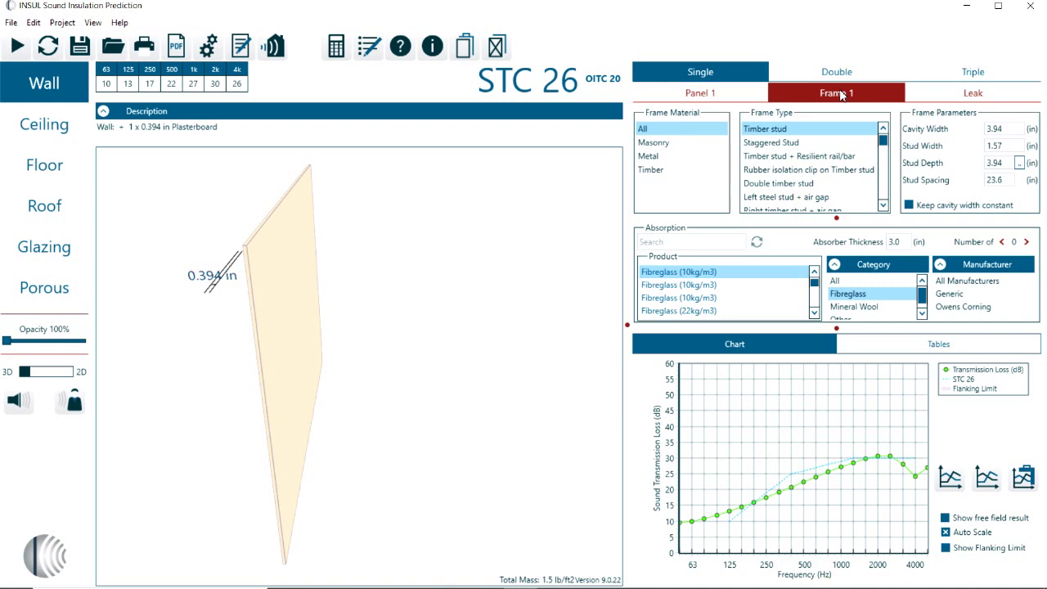
pyautogui.click(776, 145)
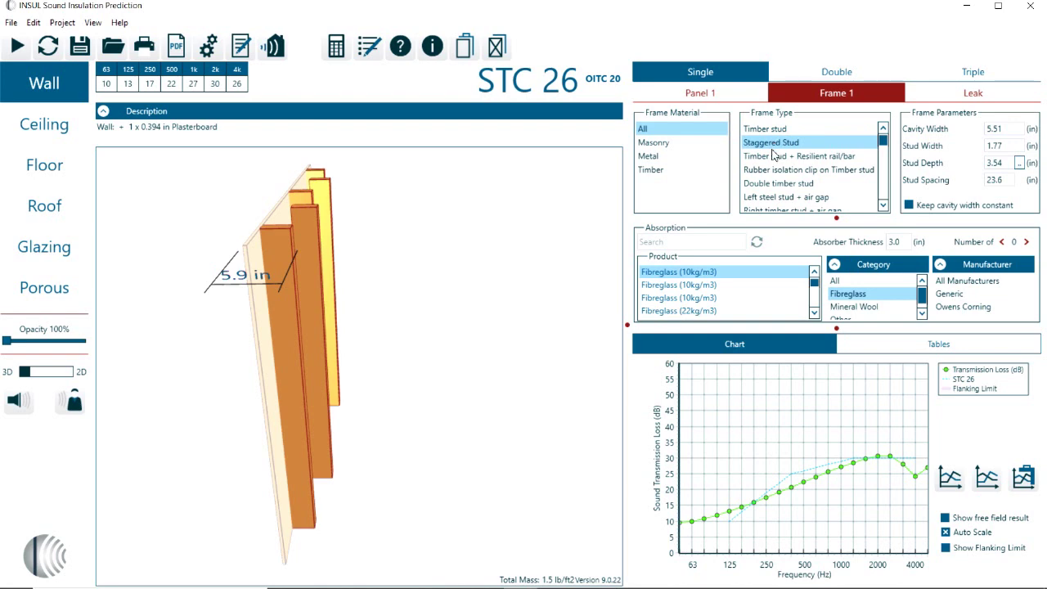
pyautogui.click(769, 130)
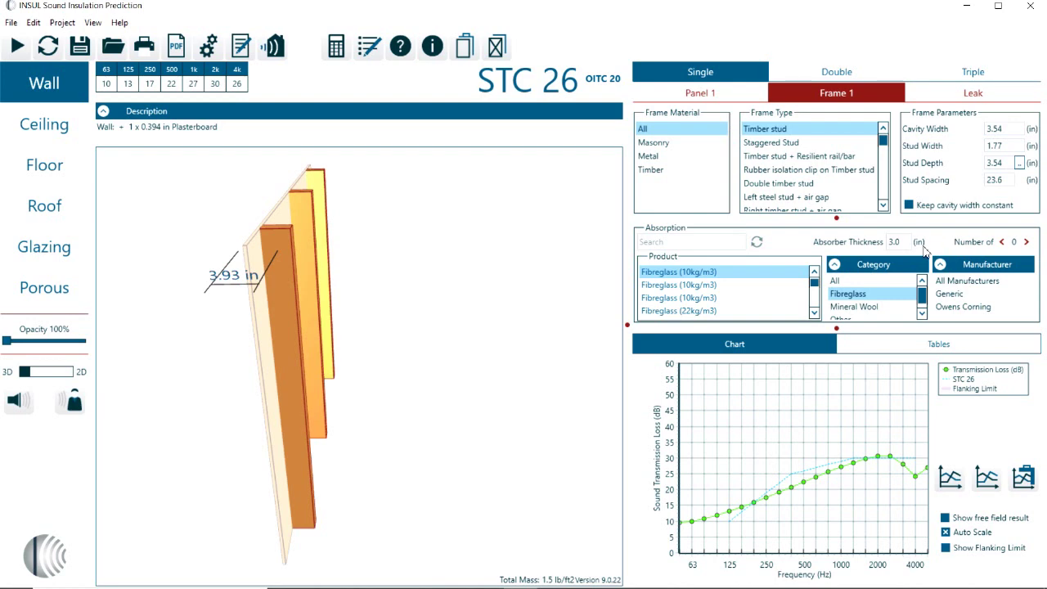
pyautogui.click(659, 159)
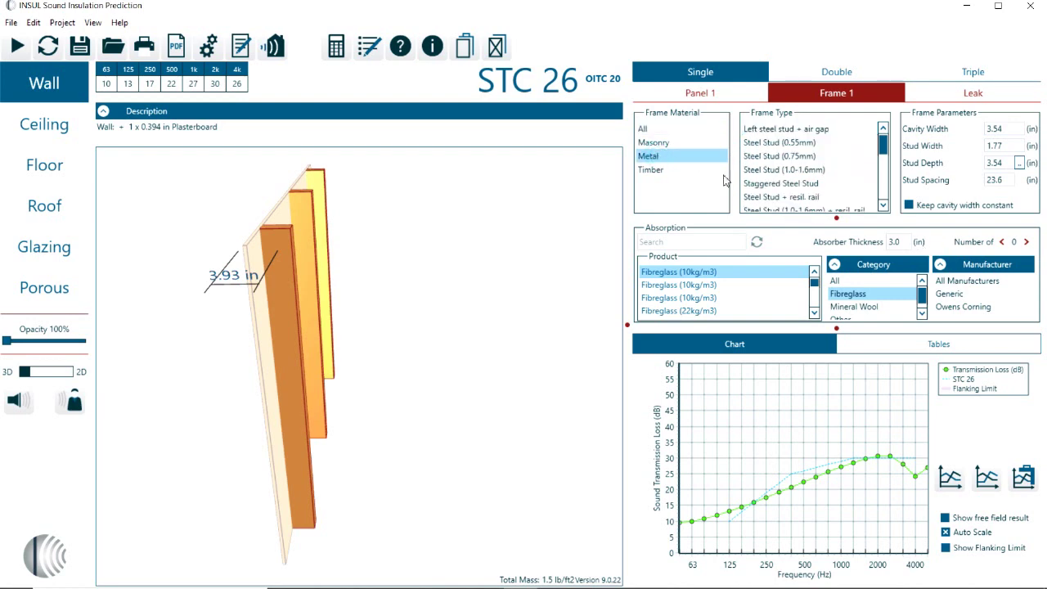
pyautogui.click(781, 144)
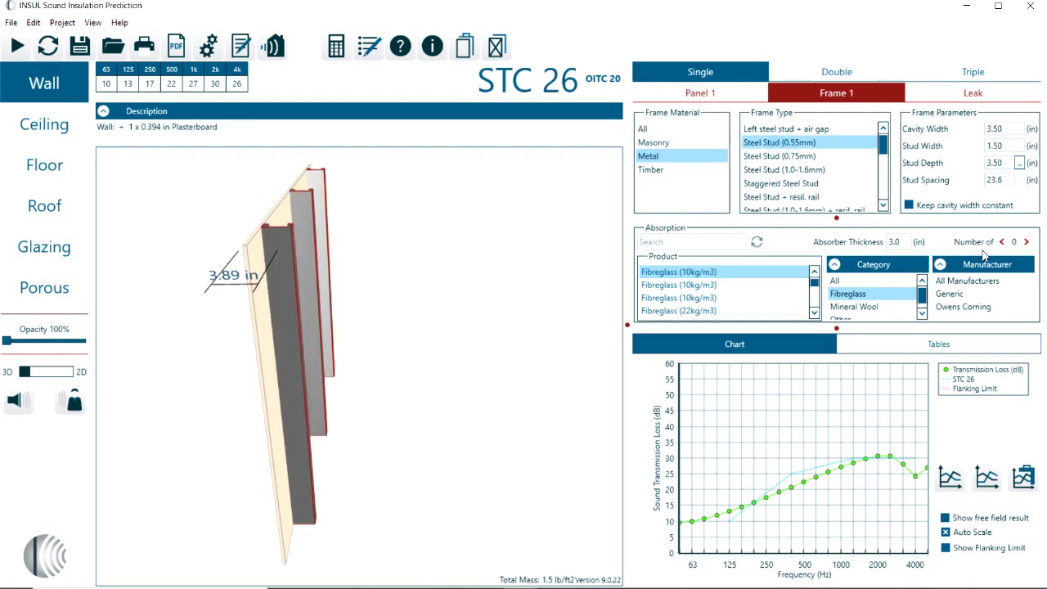
pyautogui.click(1026, 243)
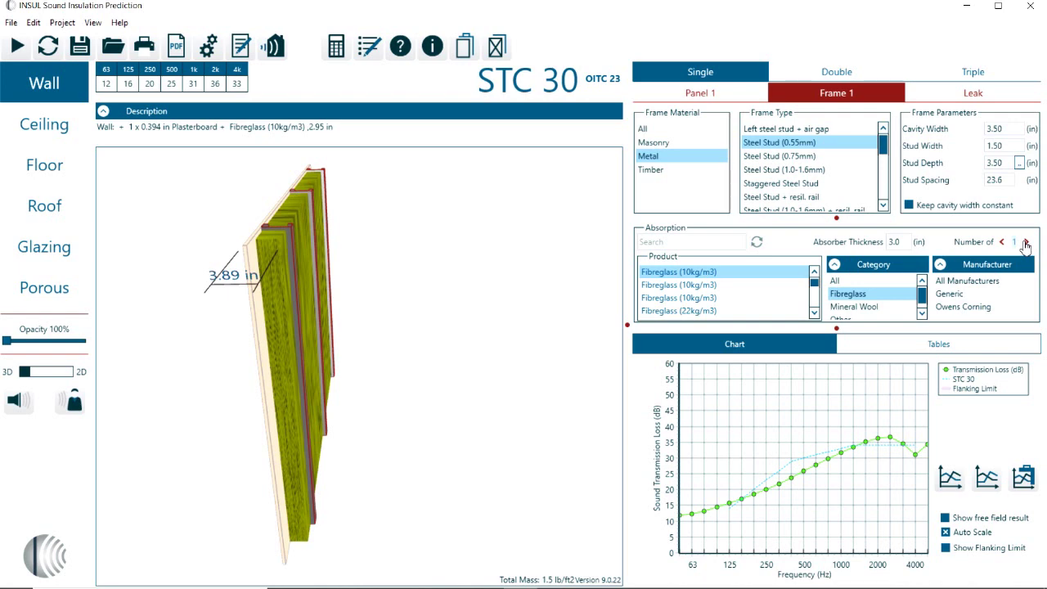
# Step: Fill the cavity with 2.36 in Mineral Wool Fibreglass (10kg/m3), reaching STC 29, and start storing it as Comparison 1
pyautogui.click(859, 309)
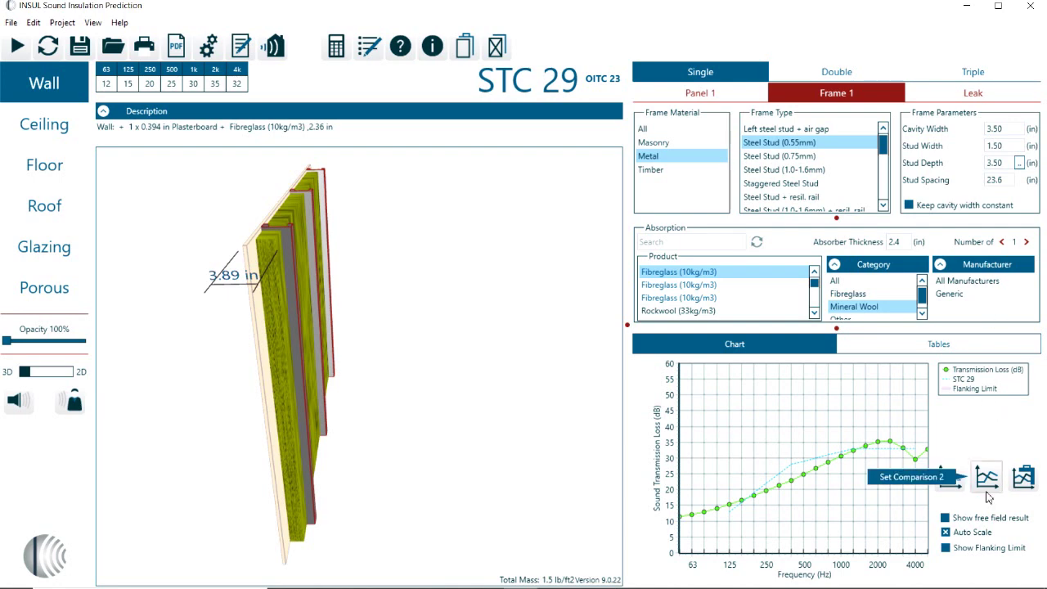
pyautogui.click(951, 478)
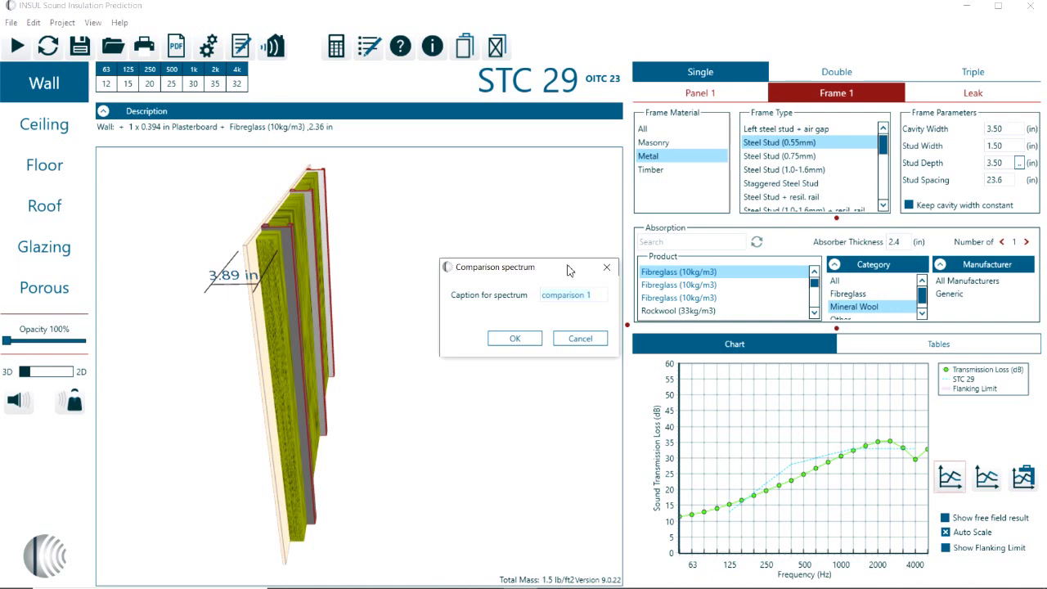
# Step: Save the comparison curve captioned 'steel w wool', then remove the cavity absorber to return to STC 26
pyautogui.write('steel w wool')
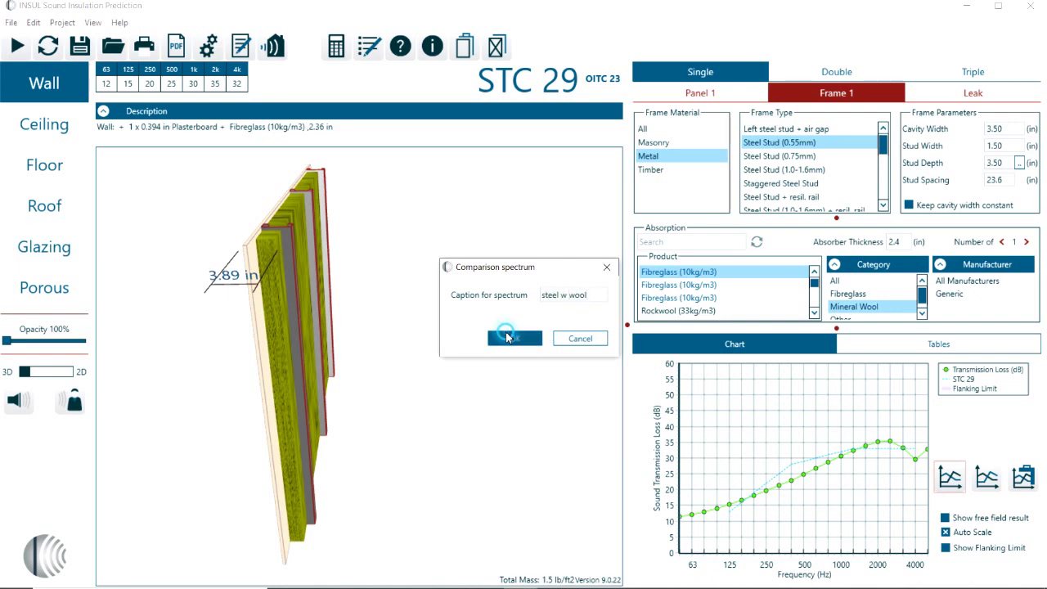
pyautogui.click(511, 338)
pyautogui.click(1002, 242)
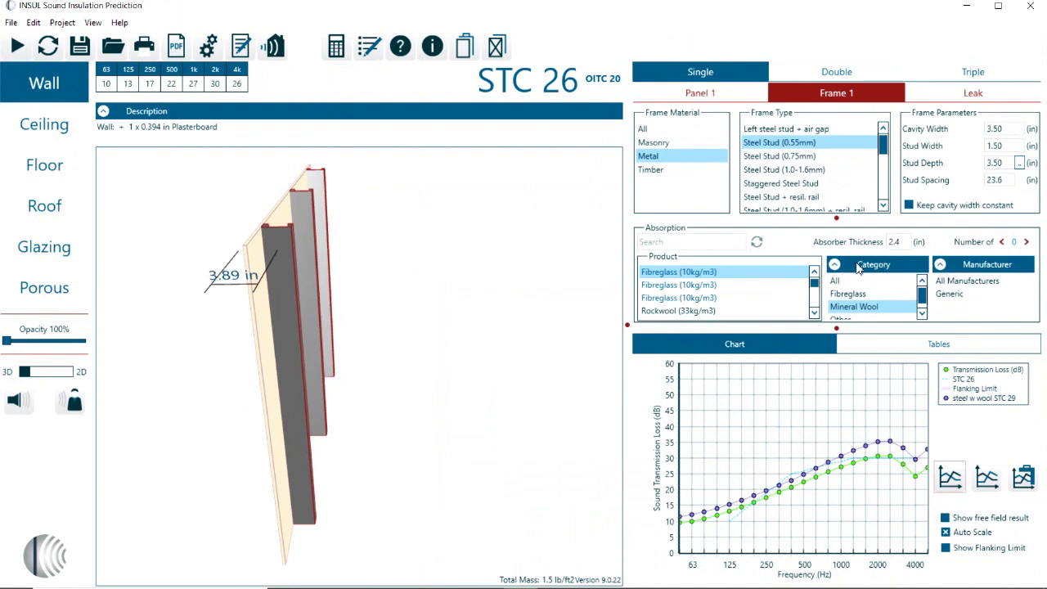
# Step: Search 'fiberglass' in all categories, fill the cavity with 3.5 in Owens Corning SAB fiber glass, and clear the comparison
pyautogui.moveTo(838, 328); pyautogui.dragTo(837, 376)
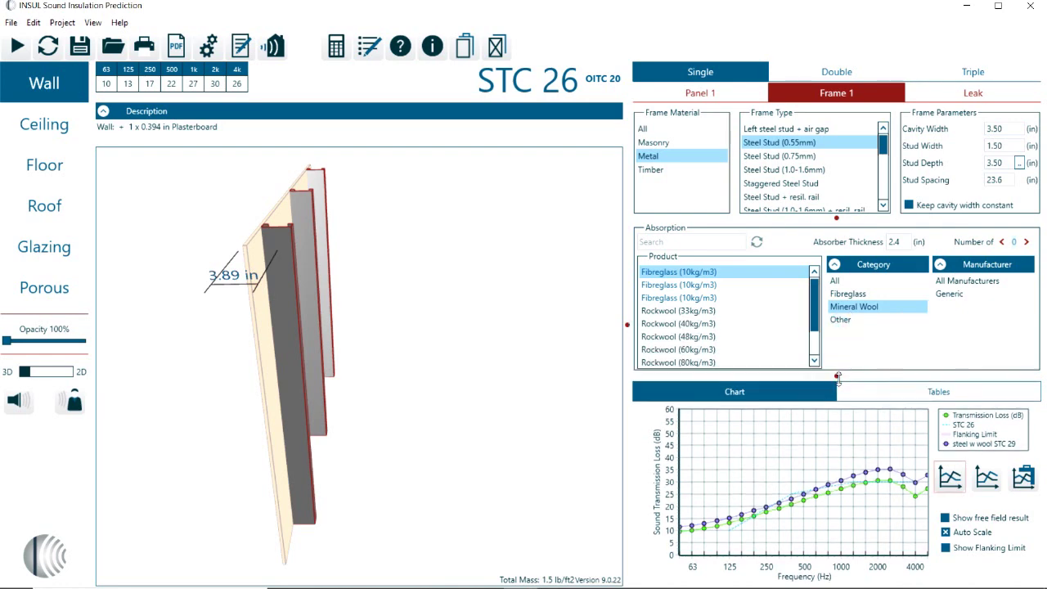
pyautogui.click(676, 238)
pyautogui.write('fiber')
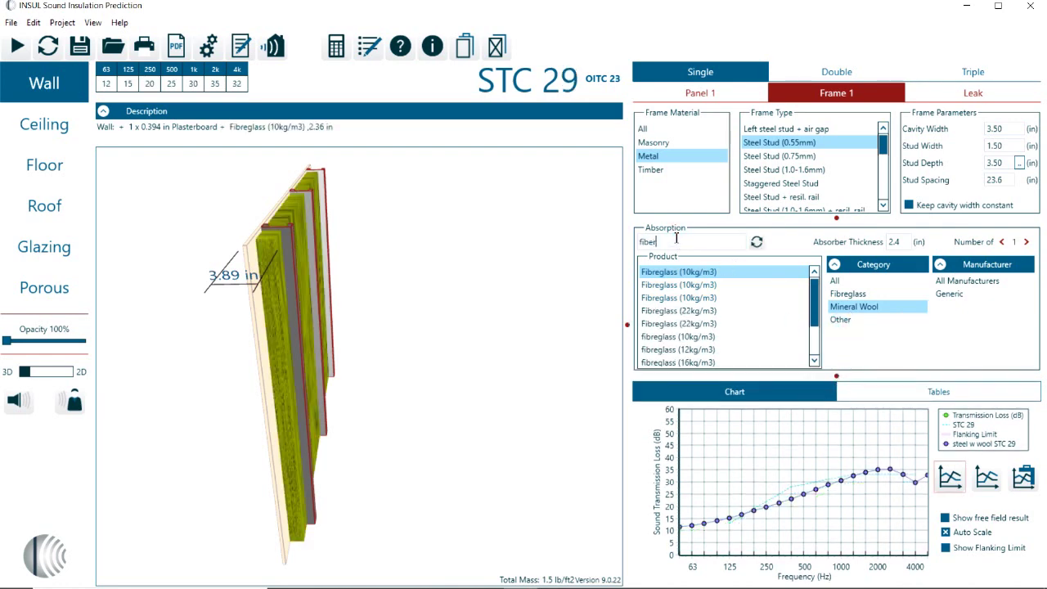
pyautogui.write('gl')
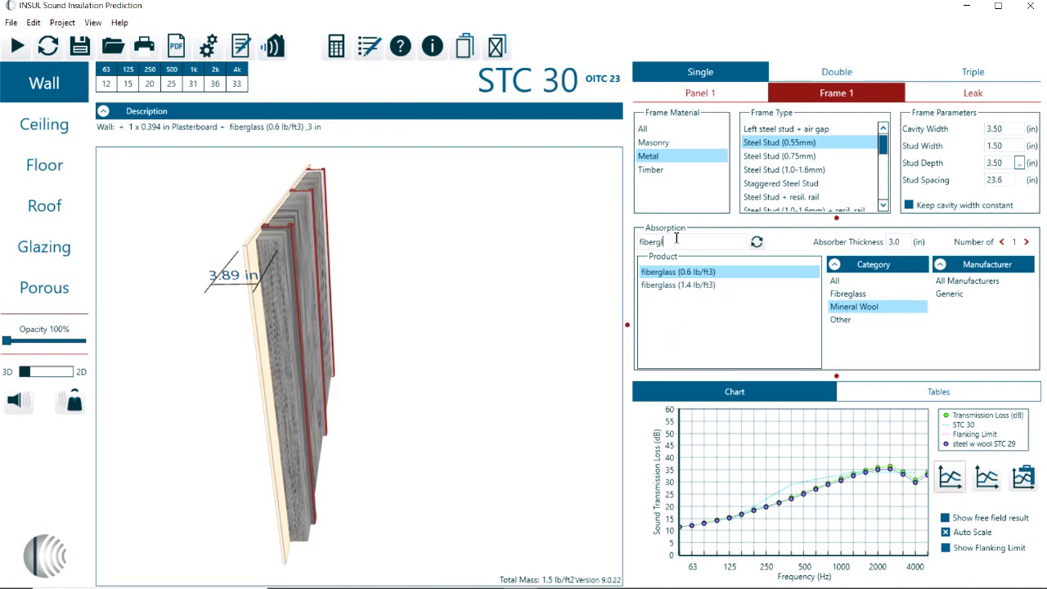
pyautogui.write('ass')
pyautogui.click(835, 280)
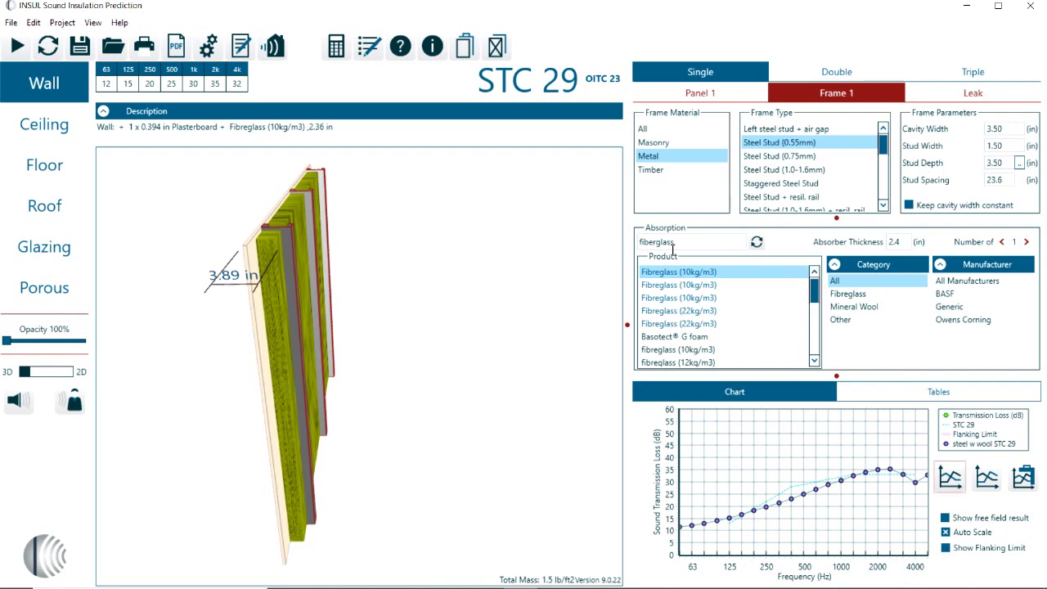
pyautogui.click(959, 312)
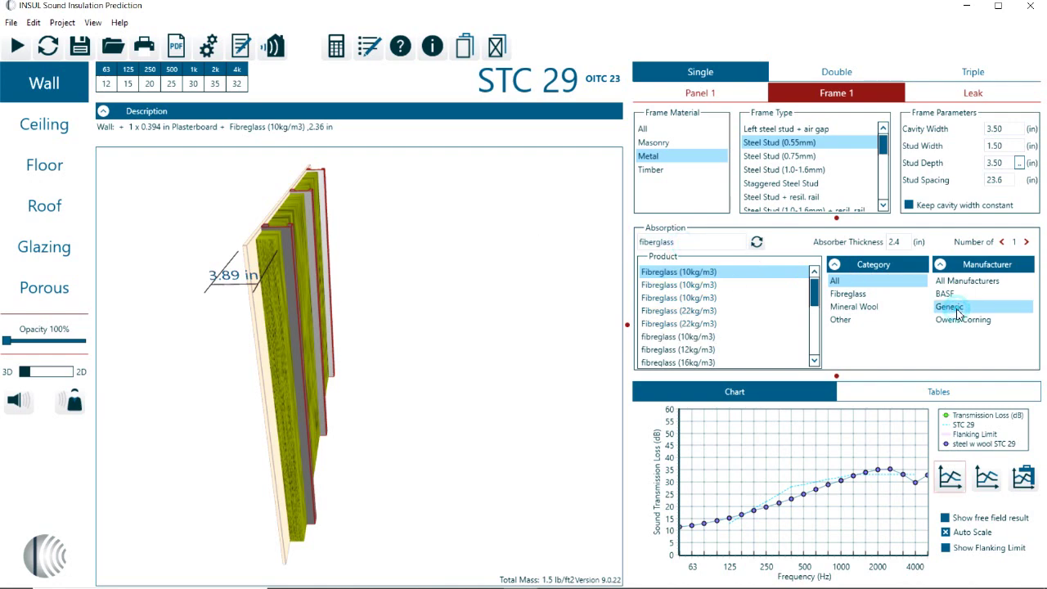
pyautogui.click(983, 323)
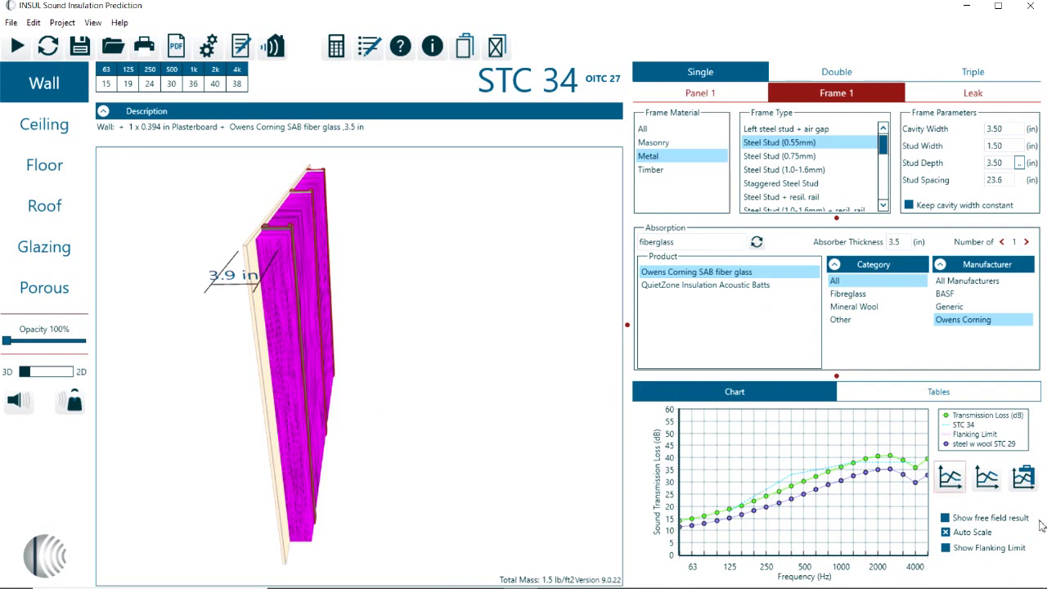
pyautogui.click(951, 478)
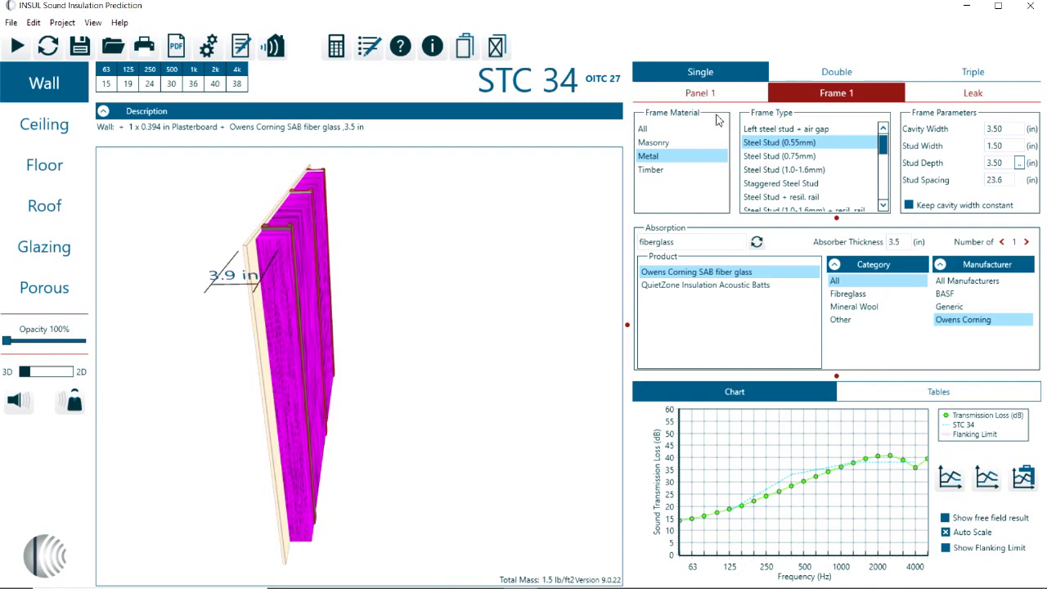
# Step: Convert the wall to a double construction with a second 0.3937 in plasterboard panel, rated STC 40
pyautogui.click(844, 77)
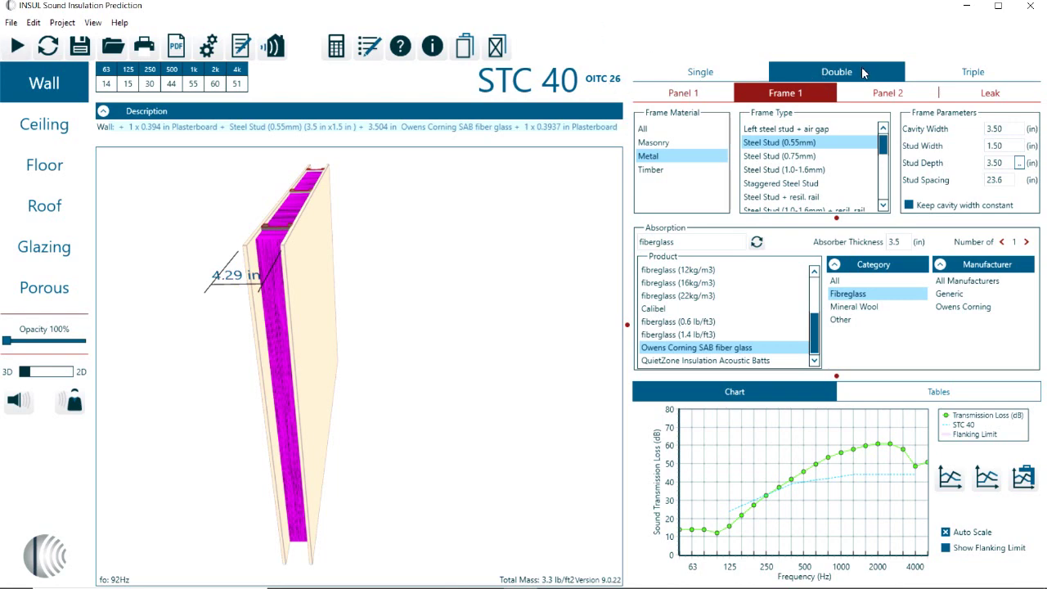
pyautogui.click(684, 95)
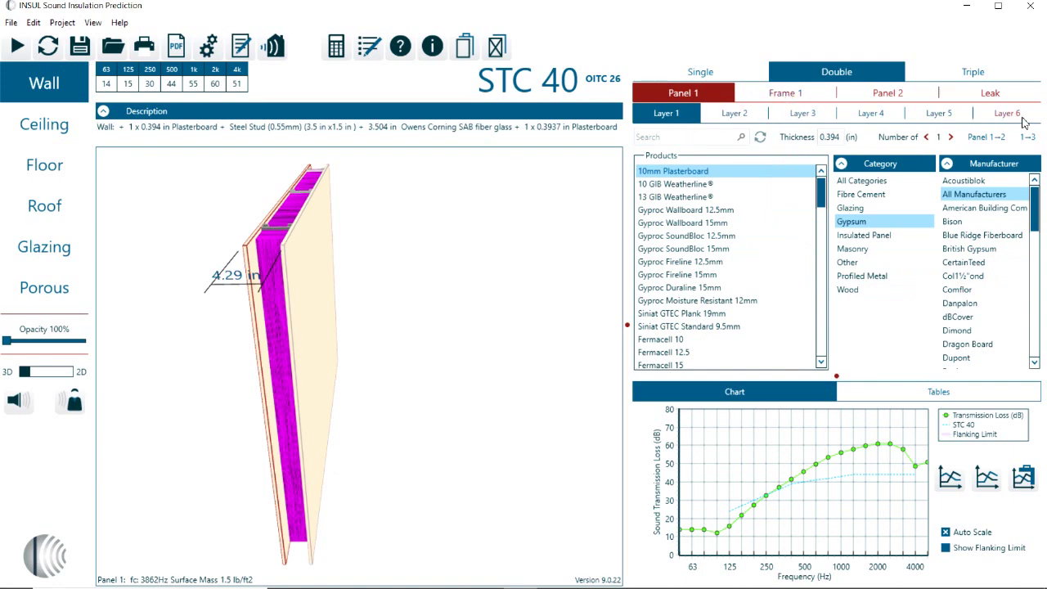
# Step: Compare the Timber, Masonry and steel stud frame options, then set Frame 1 to Staggered Steel Stud (STC 45)
pyautogui.click(772, 97)
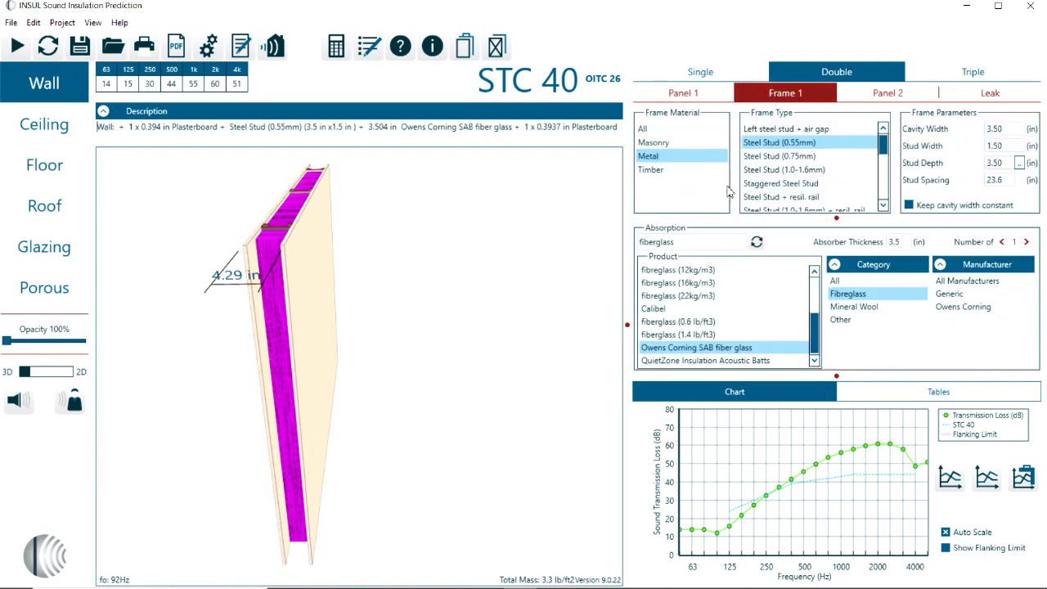
pyautogui.click(651, 171)
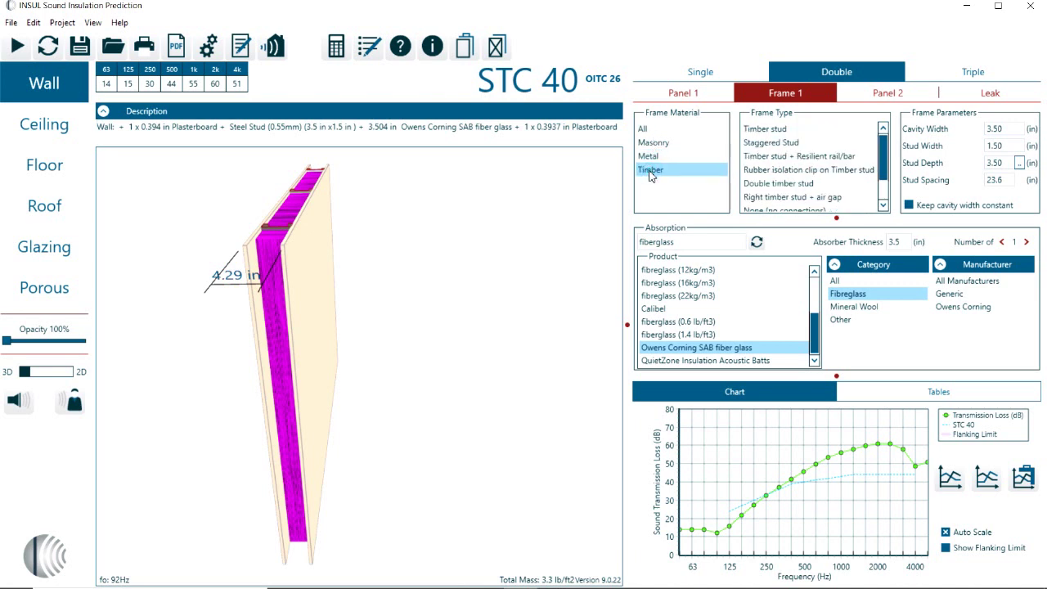
pyautogui.click(651, 155)
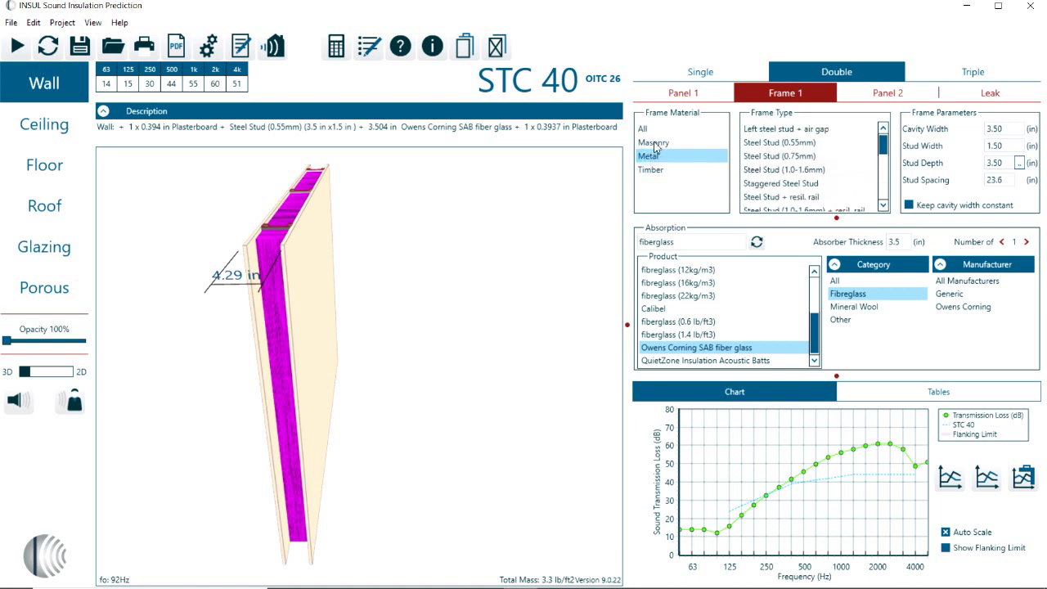
pyautogui.click(655, 144)
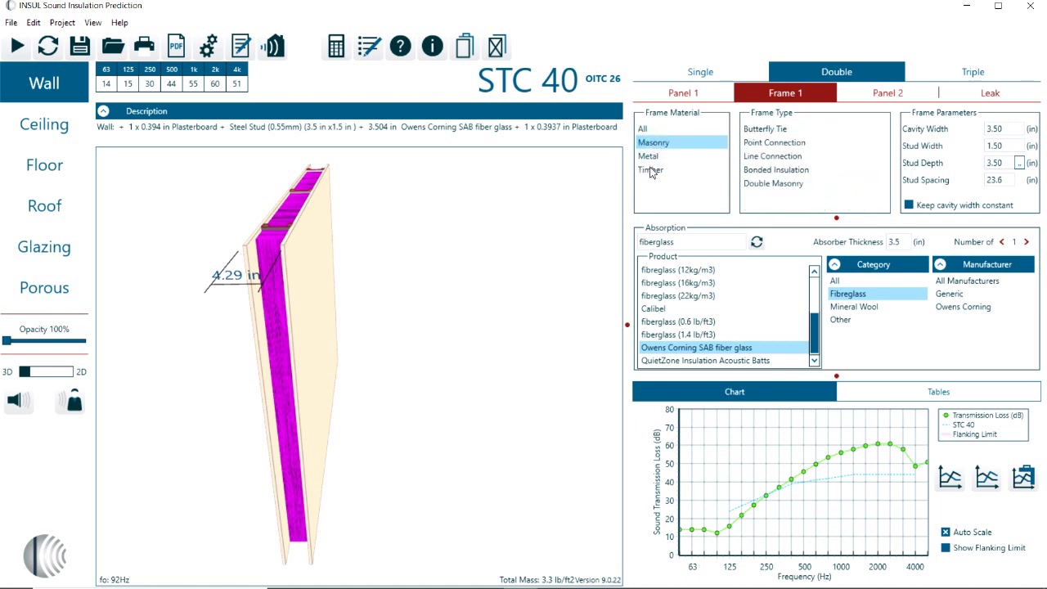
pyautogui.click(653, 158)
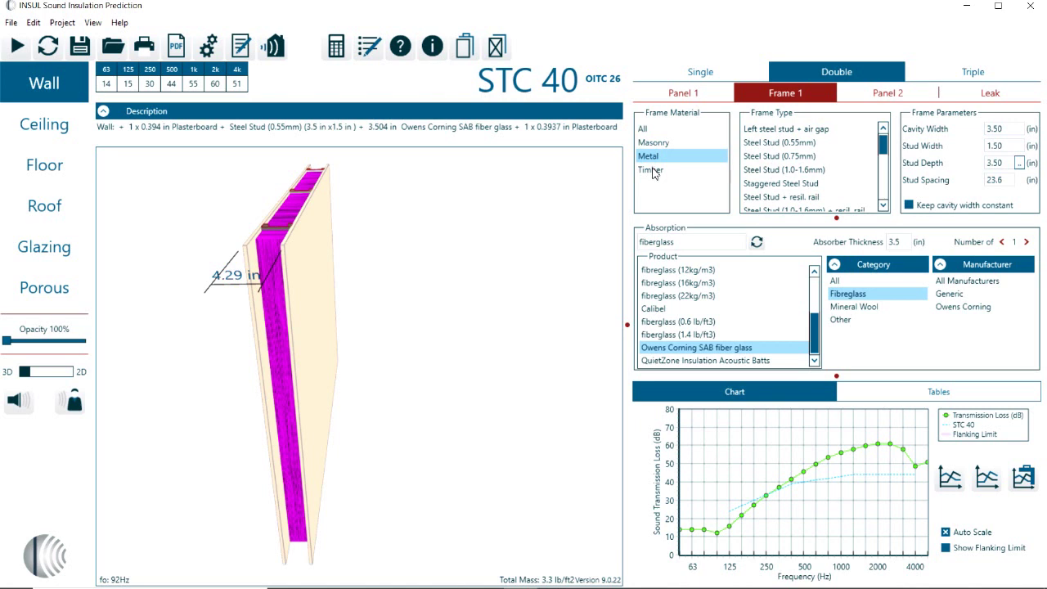
pyautogui.click(769, 143)
pyautogui.click(769, 160)
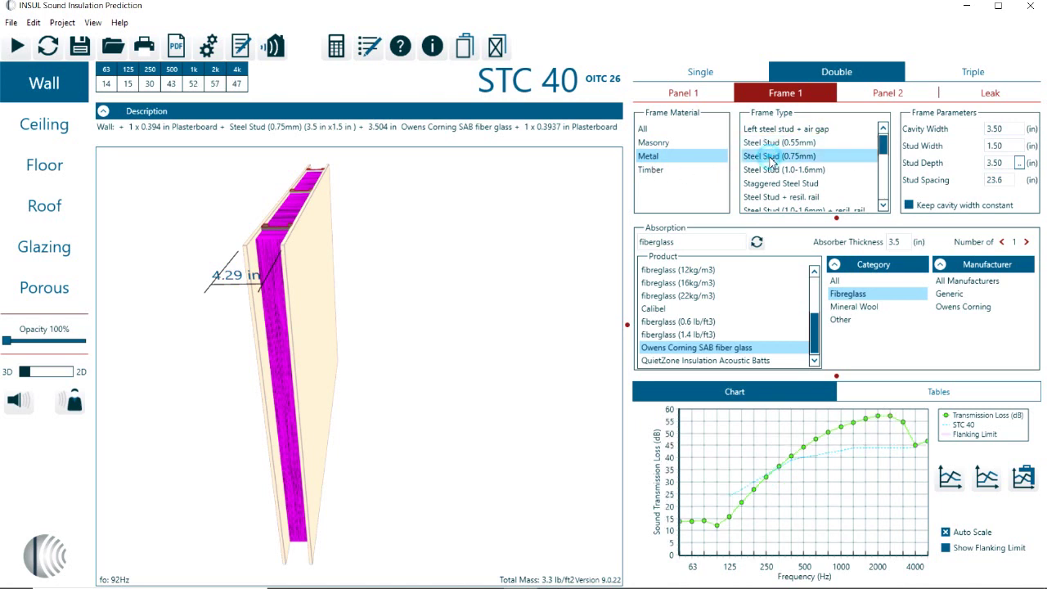
pyautogui.click(770, 169)
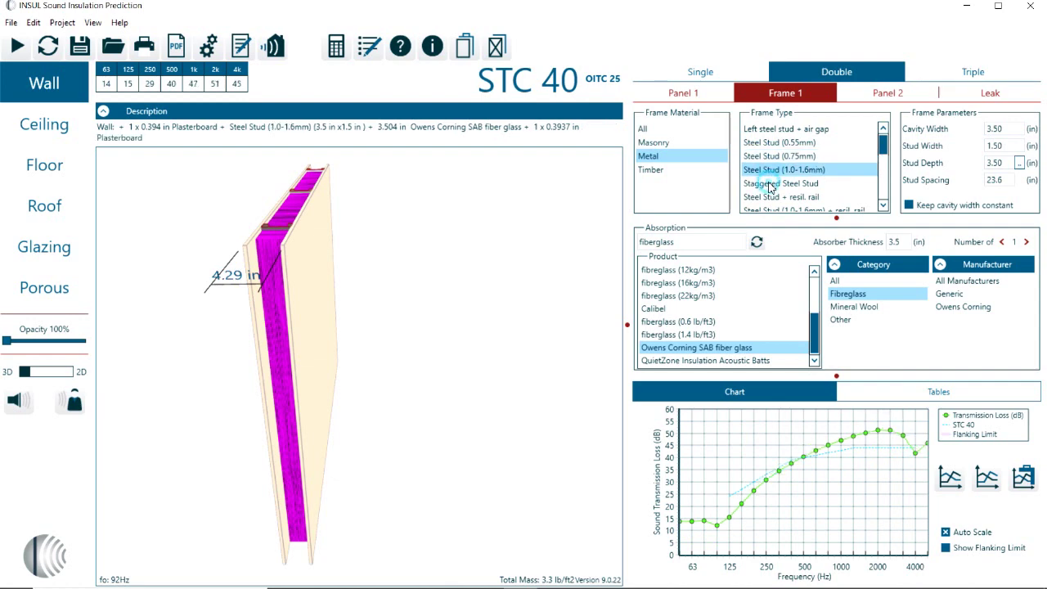
pyautogui.click(773, 183)
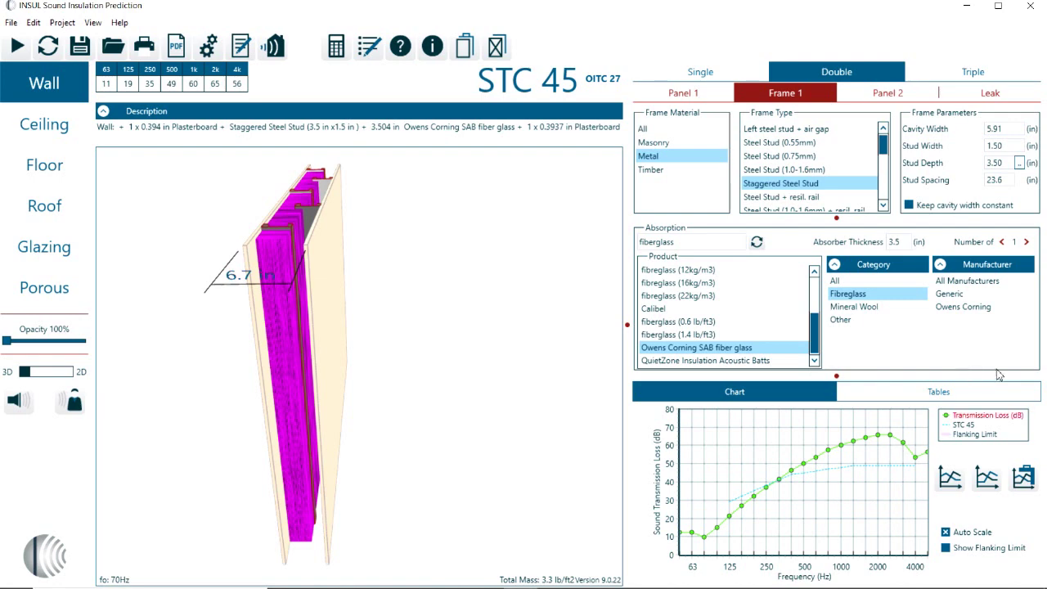
# Step: Set Frame 1 to 'Steel Stud + resil. rail' (STC 41) and check the wall in 2D and 3D views
pyautogui.click(795, 198)
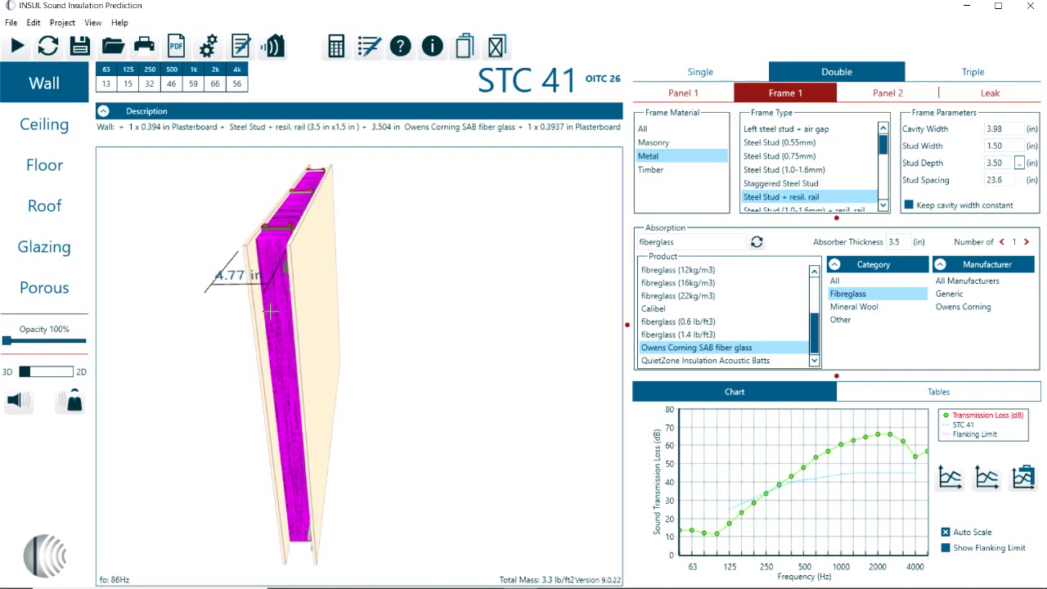
pyautogui.moveTo(269, 309); pyautogui.dragTo(316, 285)
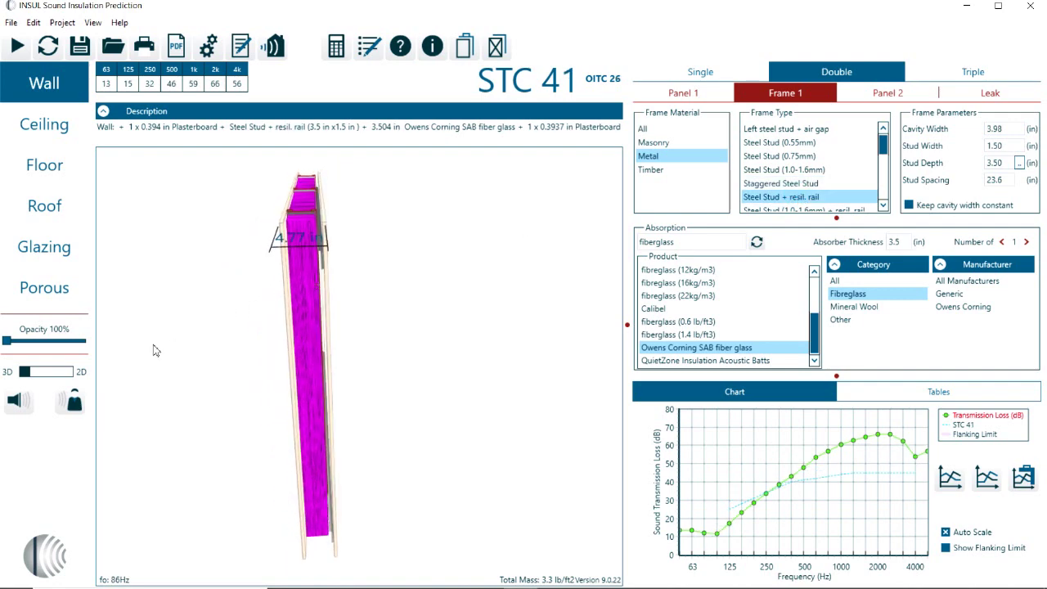
pyautogui.click(69, 375)
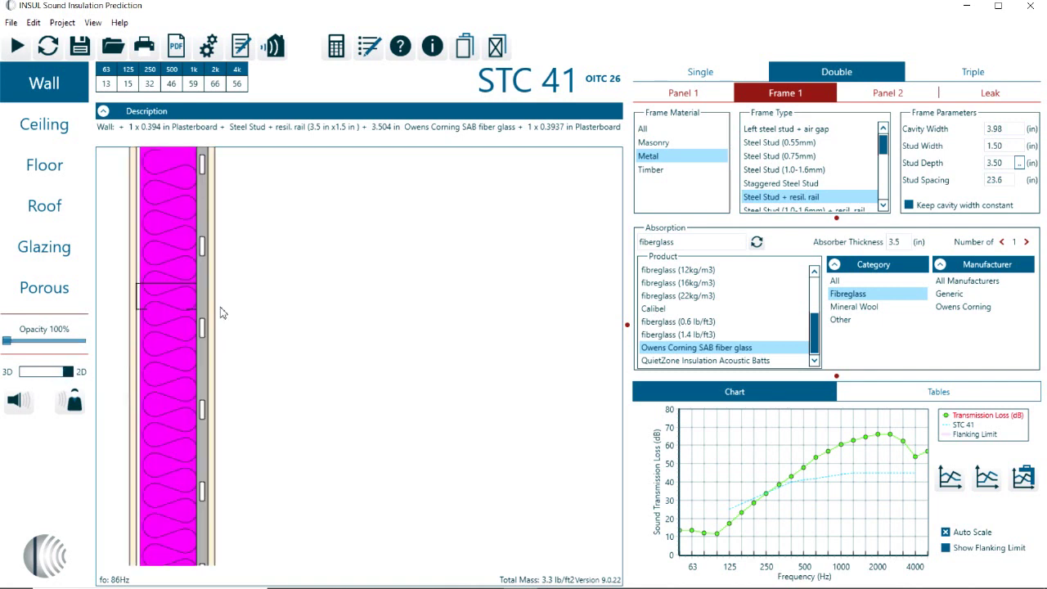
pyautogui.click(24, 372)
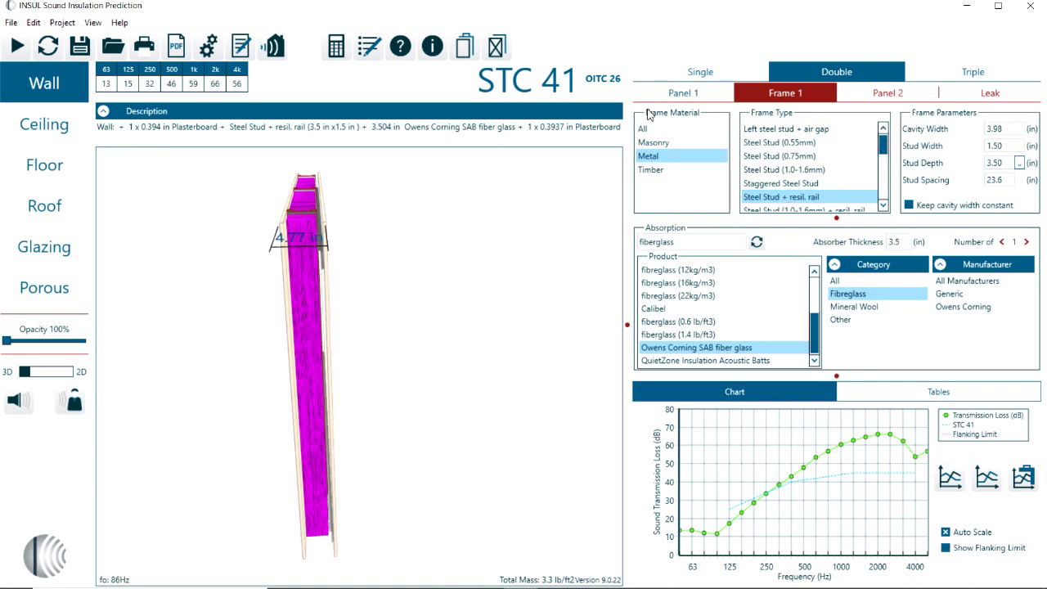
pyautogui.click(687, 94)
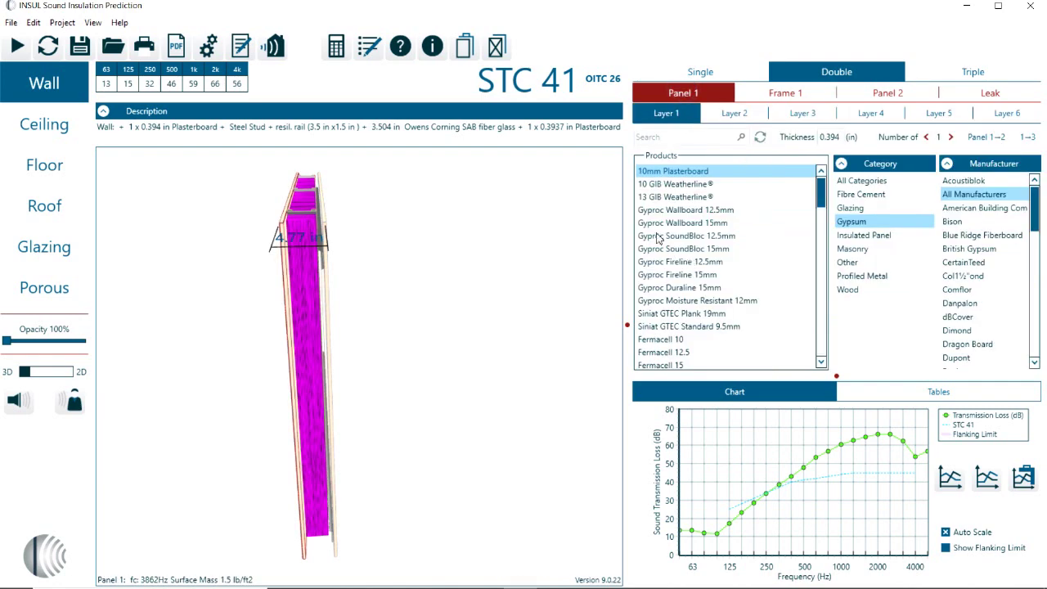
# Step: Give Panel 2 two layers of 0.394 in plasterboard (STC 48) and show the 2D cross-section
pyautogui.click(904, 96)
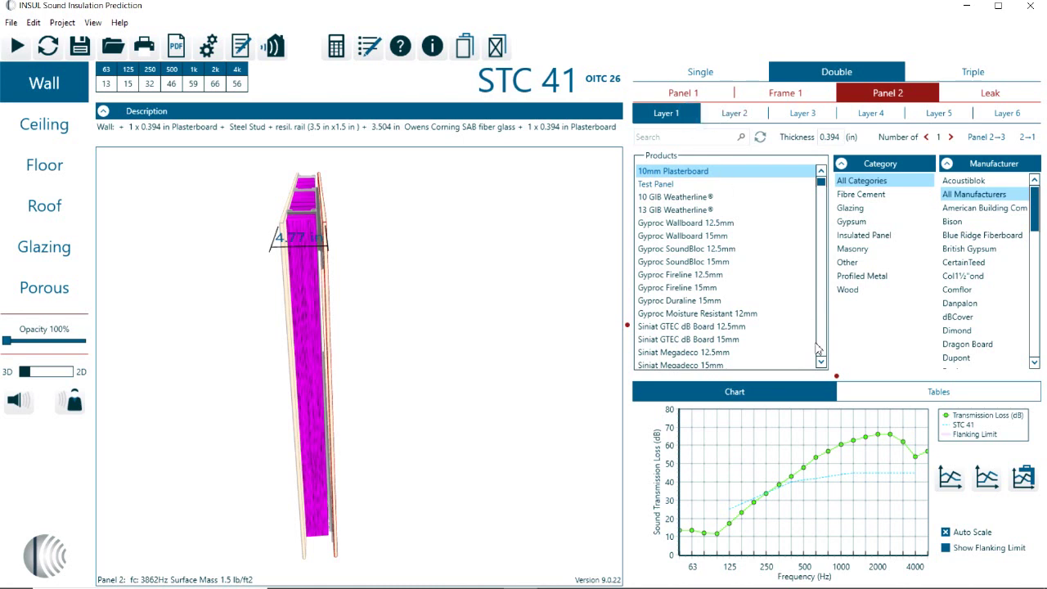
pyautogui.click(951, 138)
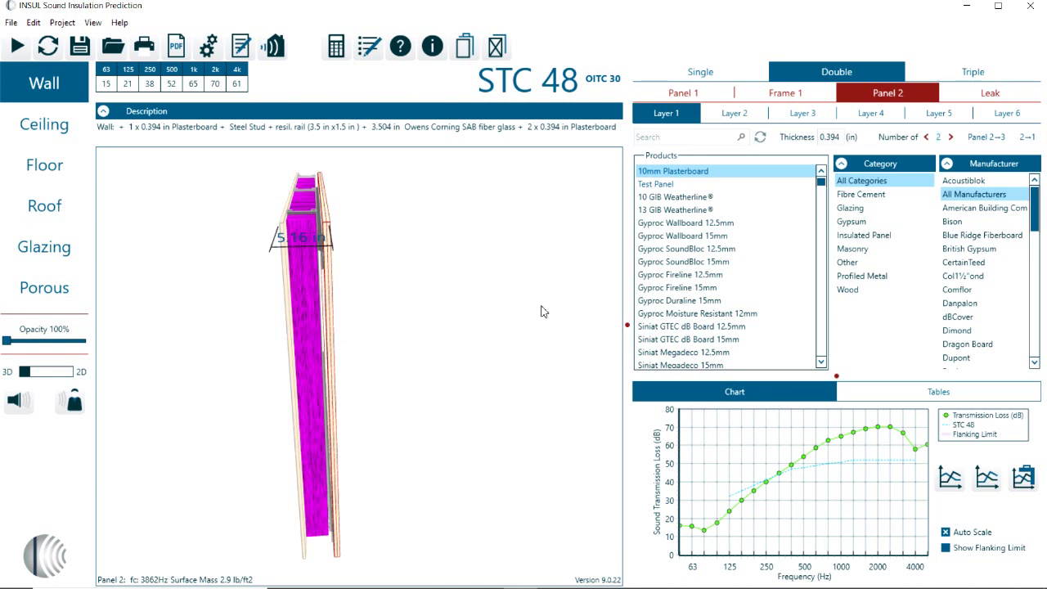
pyautogui.moveTo(135, 582)
pyautogui.click(49, 371)
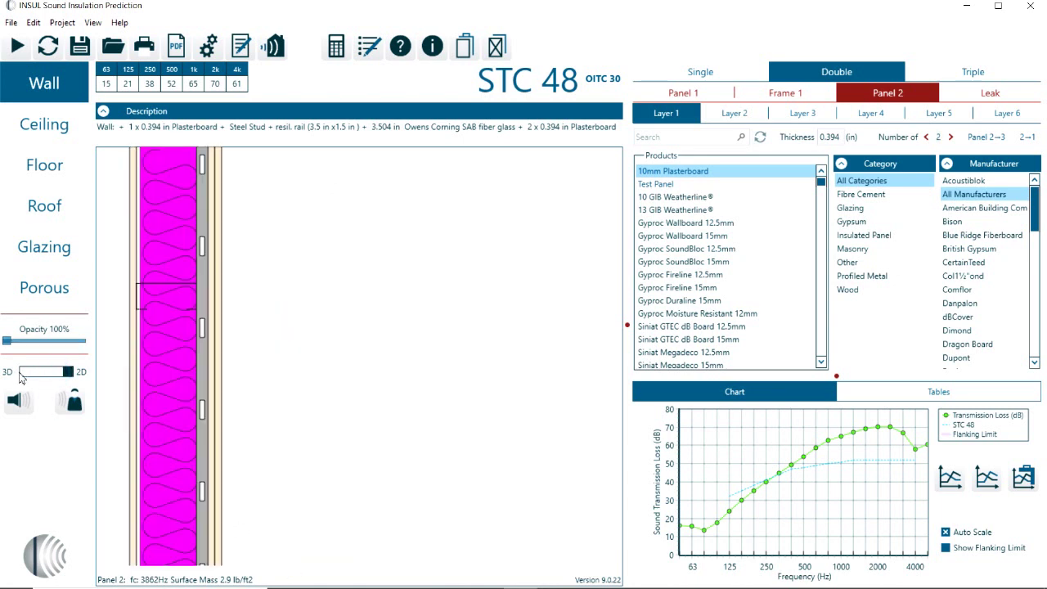
# Step: Inspect the material properties of the second panel's plasterboard and the steel stud frame in the 3D model
pyautogui.click(22, 373)
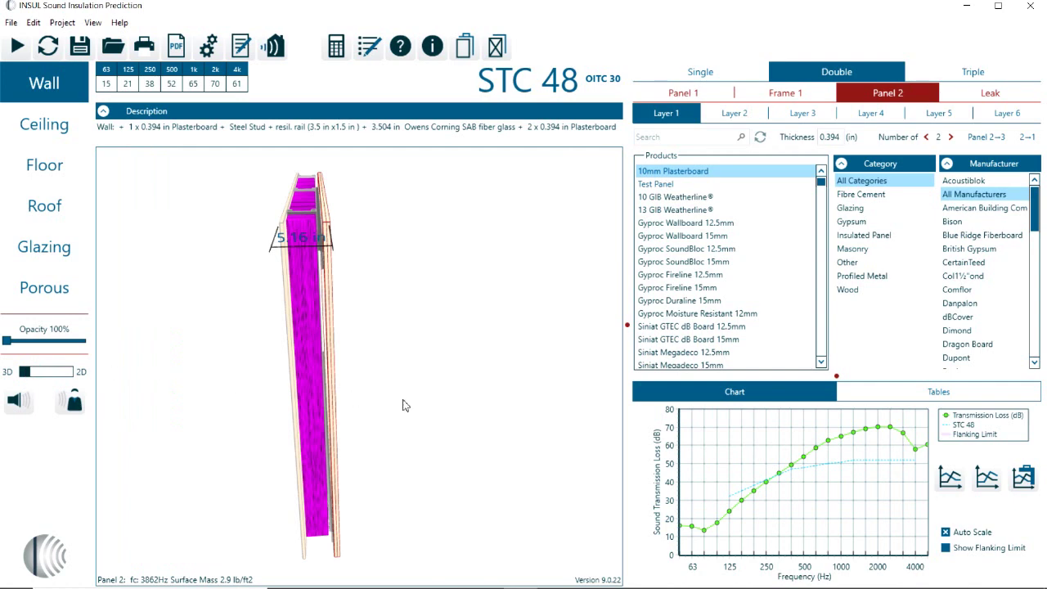
pyautogui.moveTo(404, 406); pyautogui.dragTo(339, 512)
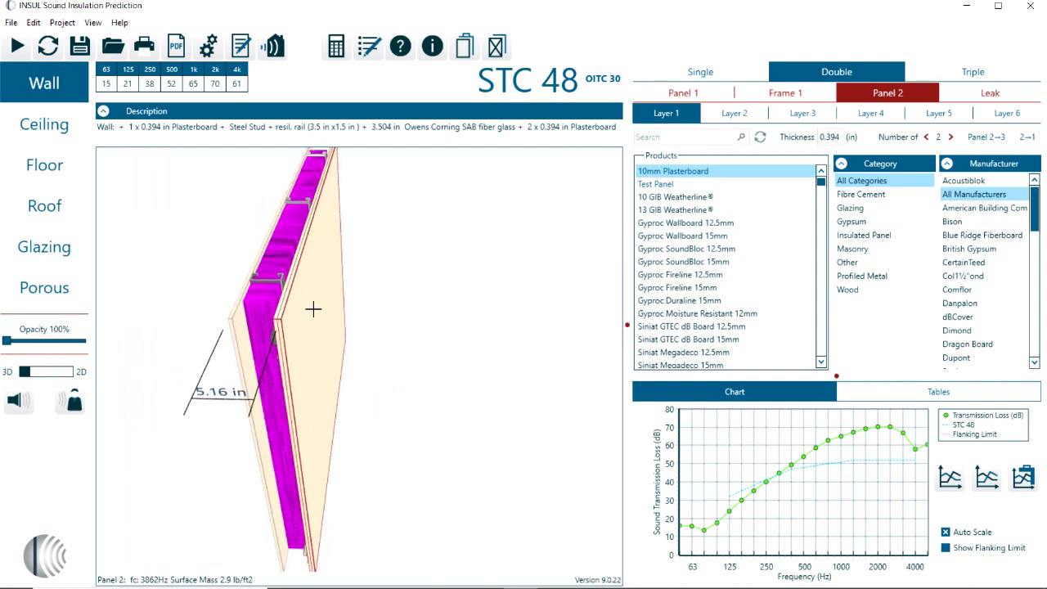
pyautogui.doubleClick(313, 308)
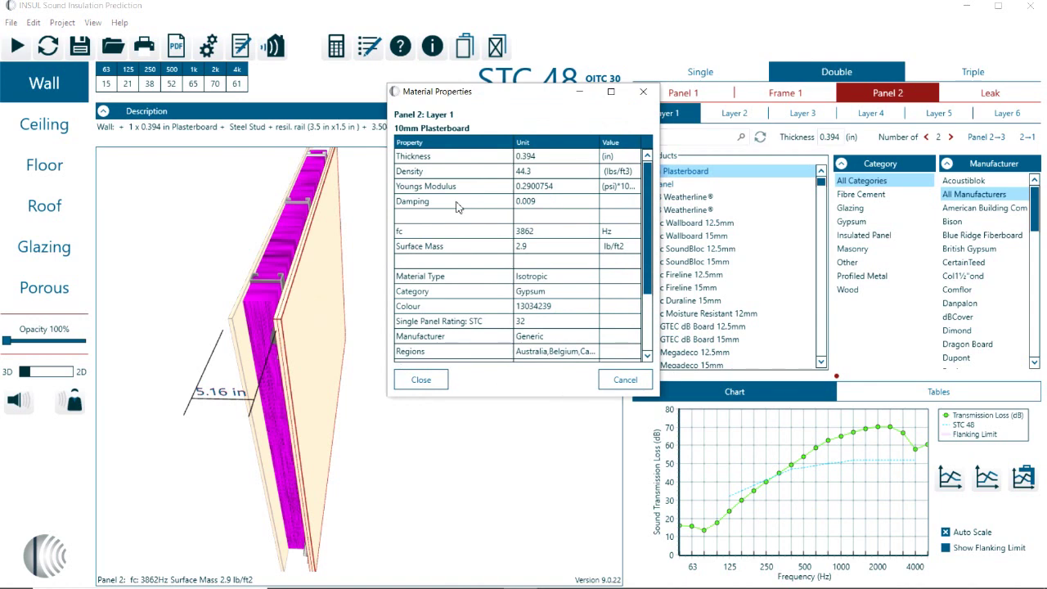
pyautogui.click(426, 382)
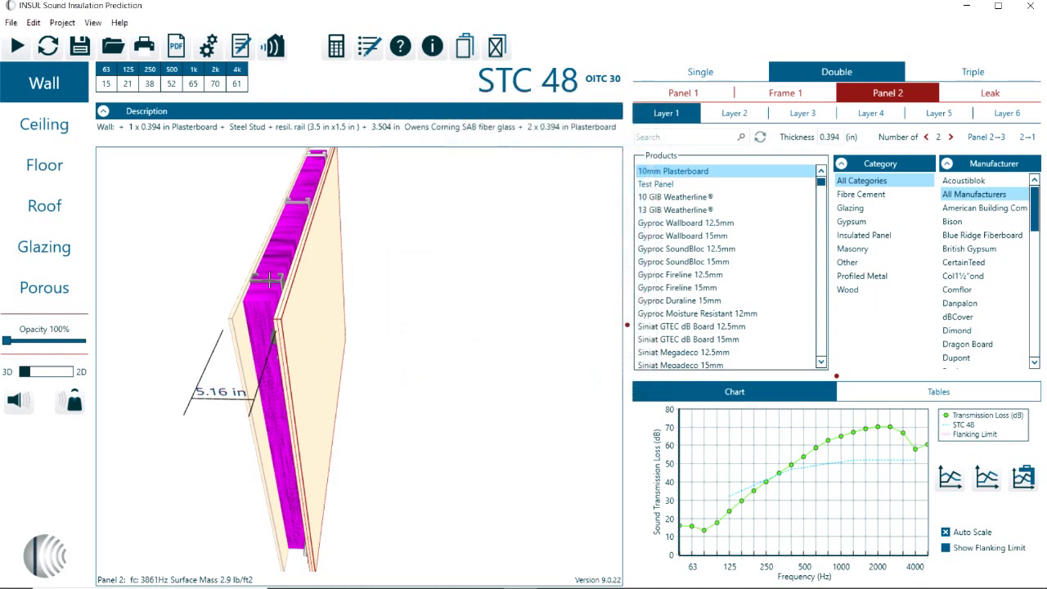
pyautogui.doubleClick(270, 281)
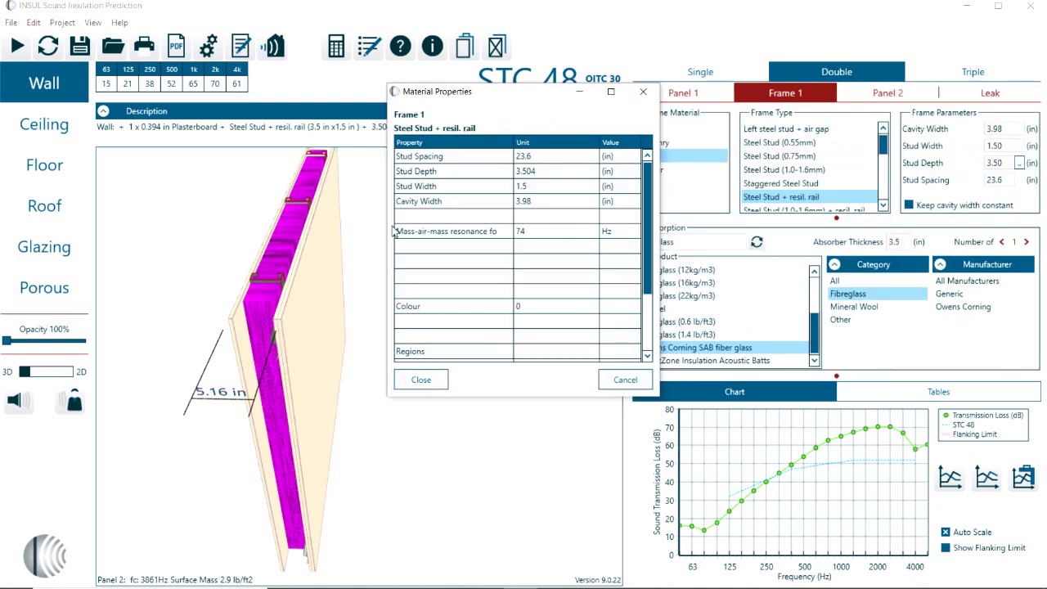
pyautogui.click(655, 213)
pyautogui.moveTo(655, 212)
pyautogui.mouseDown()
pyautogui.moveTo(654, 261)
pyautogui.moveTo(655, 214)
pyautogui.mouseUp()
pyautogui.click(628, 379)
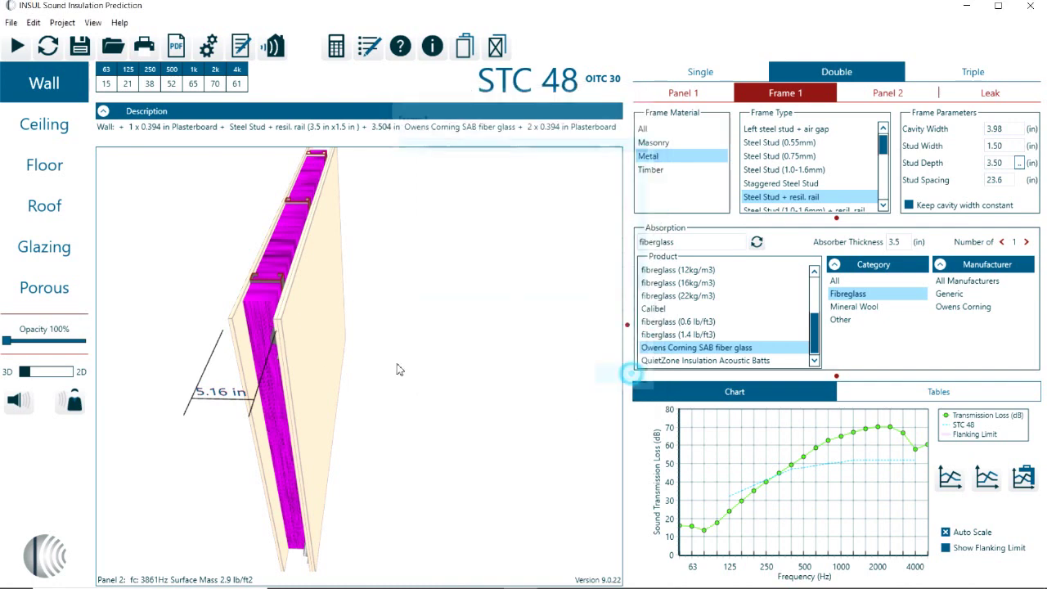
# Step: Review the first panel, stud frame and second panel's 10mm plasterboard (3861 Hz, 2.9 lb/ft2) properties
pyautogui.doubleClick(239, 350)
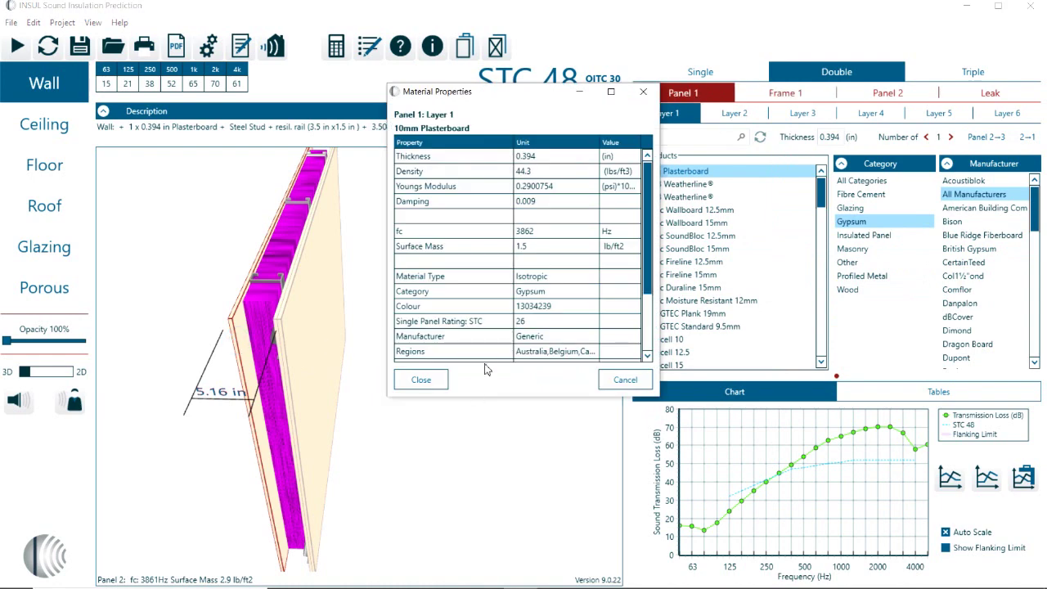
pyautogui.click(420, 380)
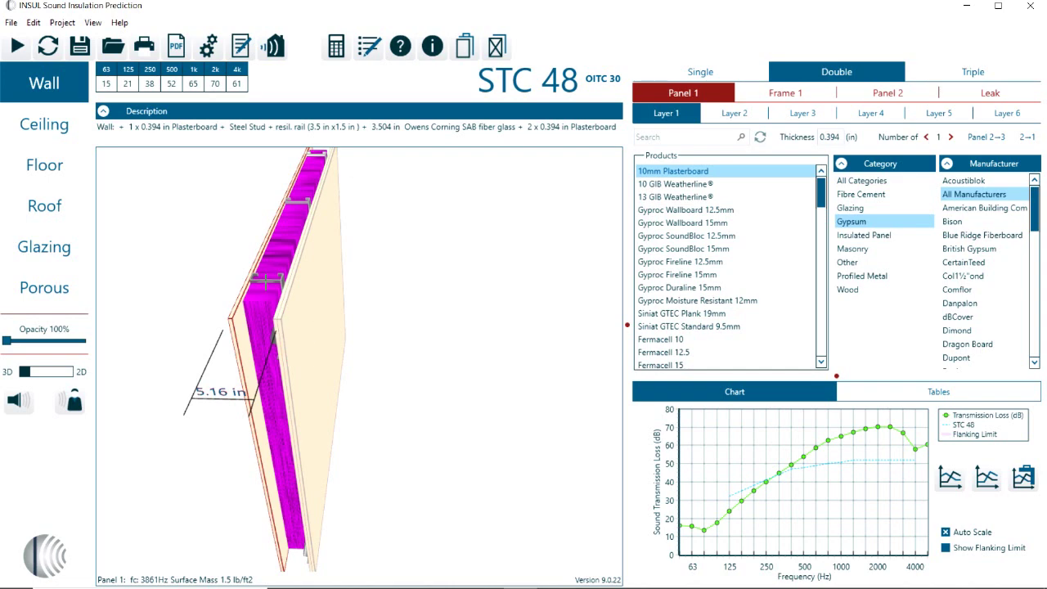
pyautogui.doubleClick(266, 282)
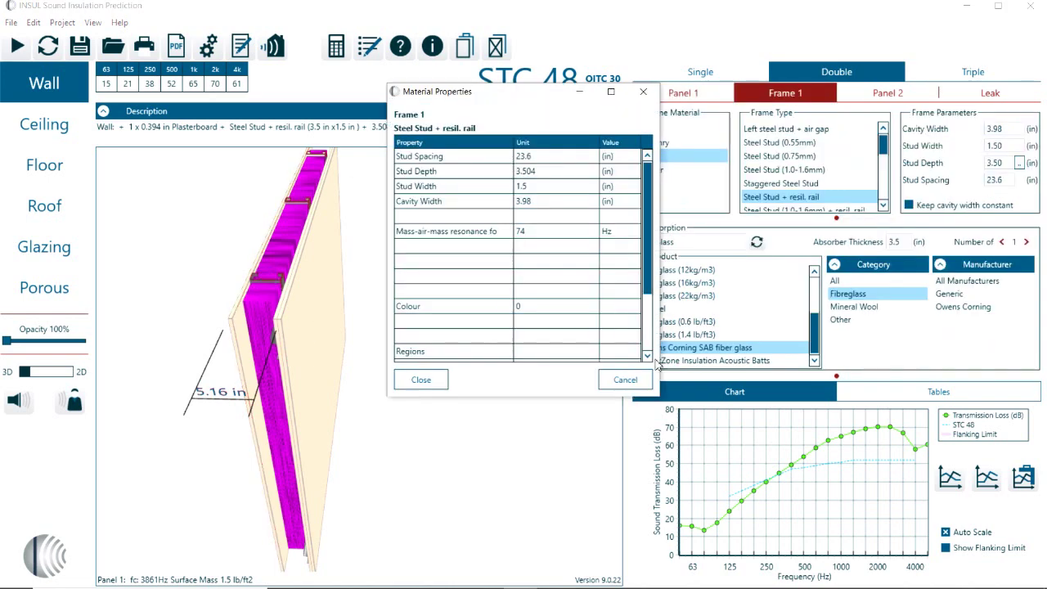
pyautogui.click(643, 383)
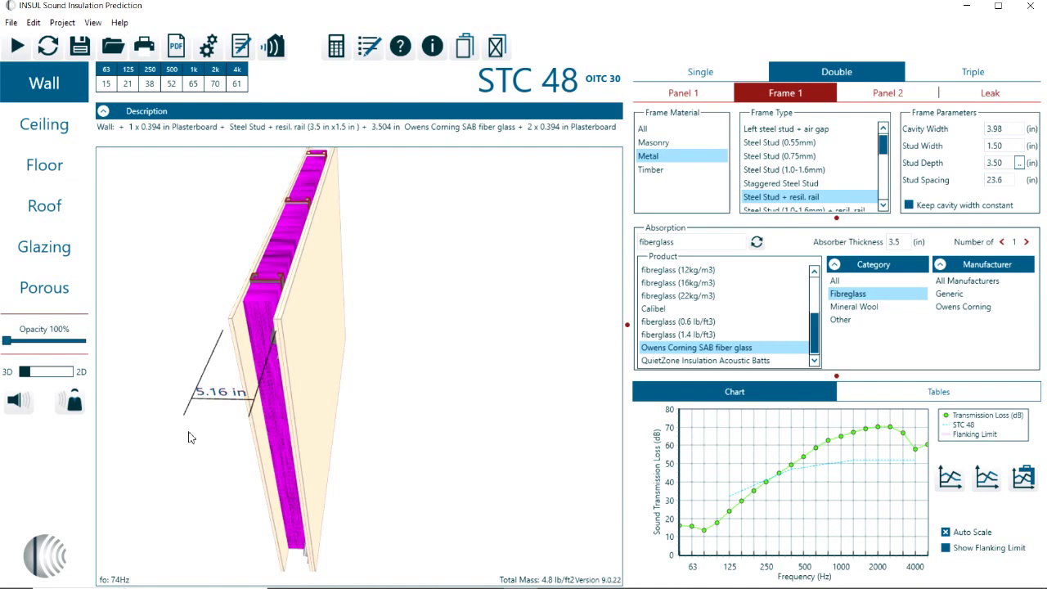
pyautogui.doubleClick(319, 312)
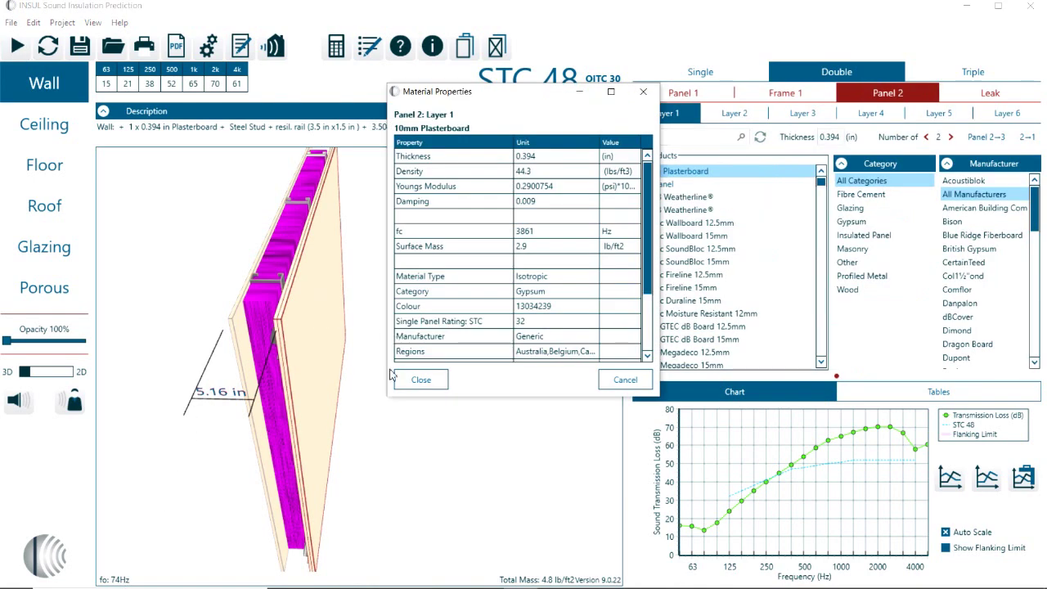
pyautogui.click(620, 381)
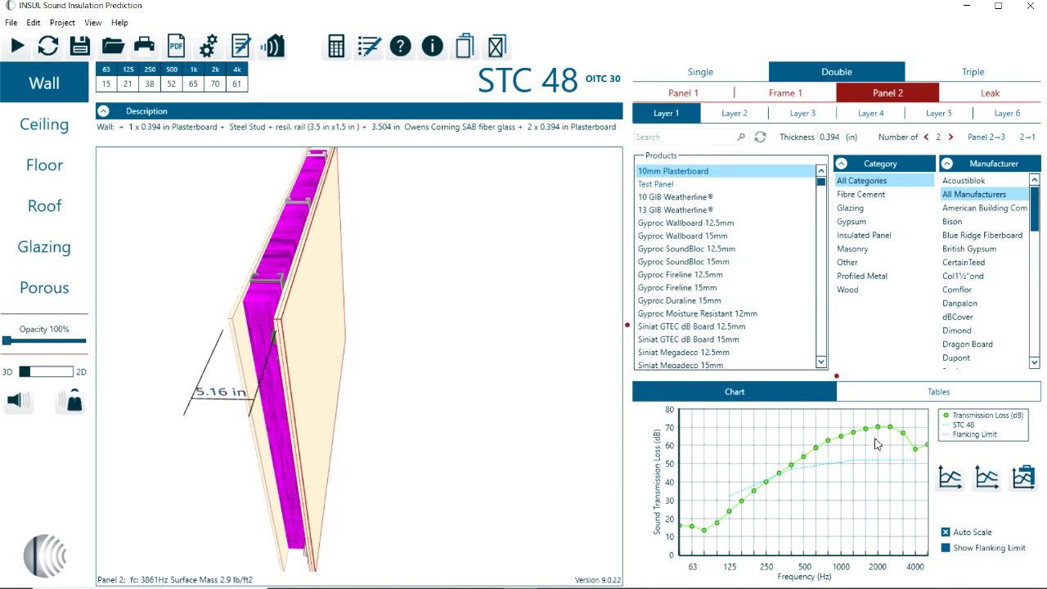
# Step: Make the wall triple with a timber-stud frame, 2.362 in fibreglass and third plasterboard (STC 50), enlarging the chart
pyautogui.click(984, 75)
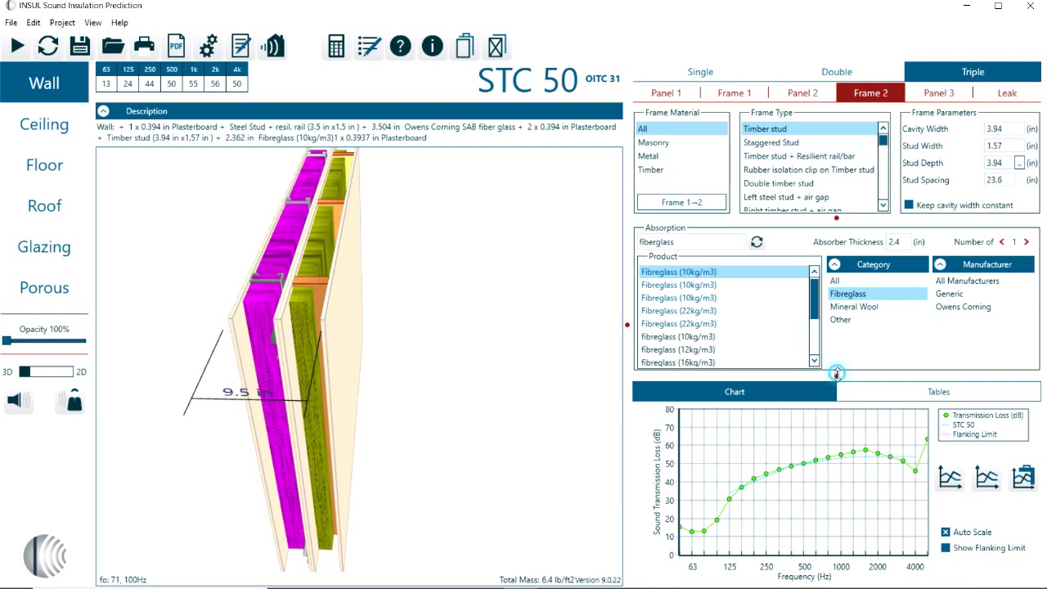
pyautogui.moveTo(836, 375); pyautogui.dragTo(836, 317)
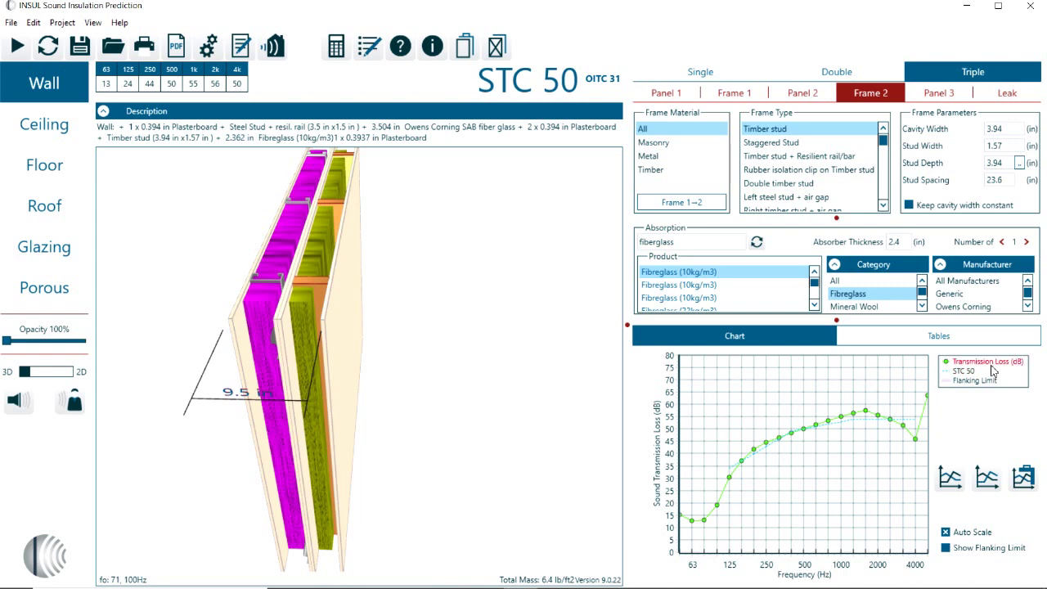
# Step: Show the triple wall's R and STC deviations as an enlarged frequency table scrolled back to 50 Hz
pyautogui.click(927, 342)
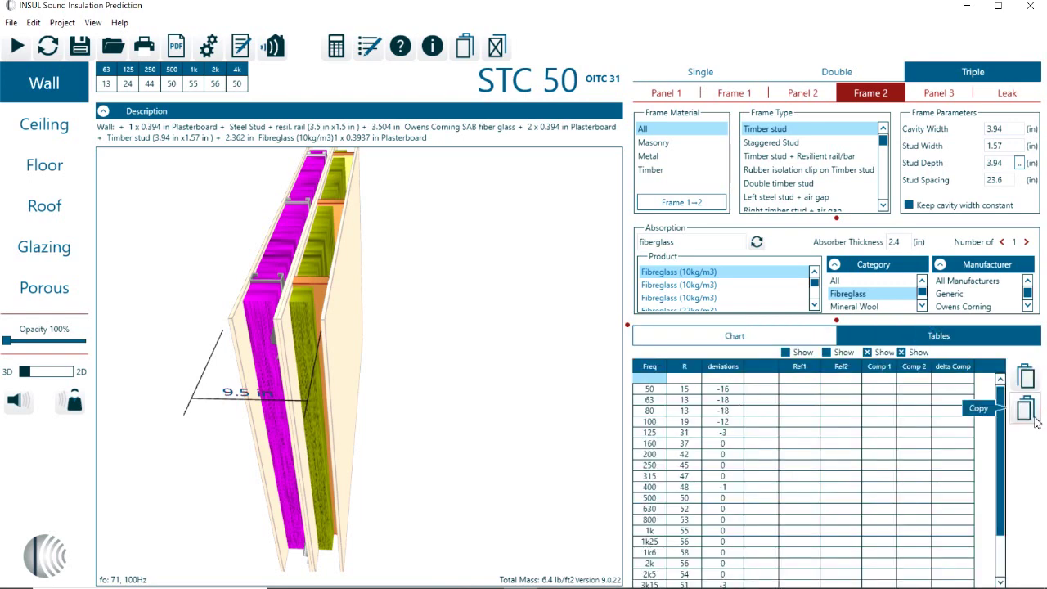
pyautogui.scroll(-1, 1002, 425)
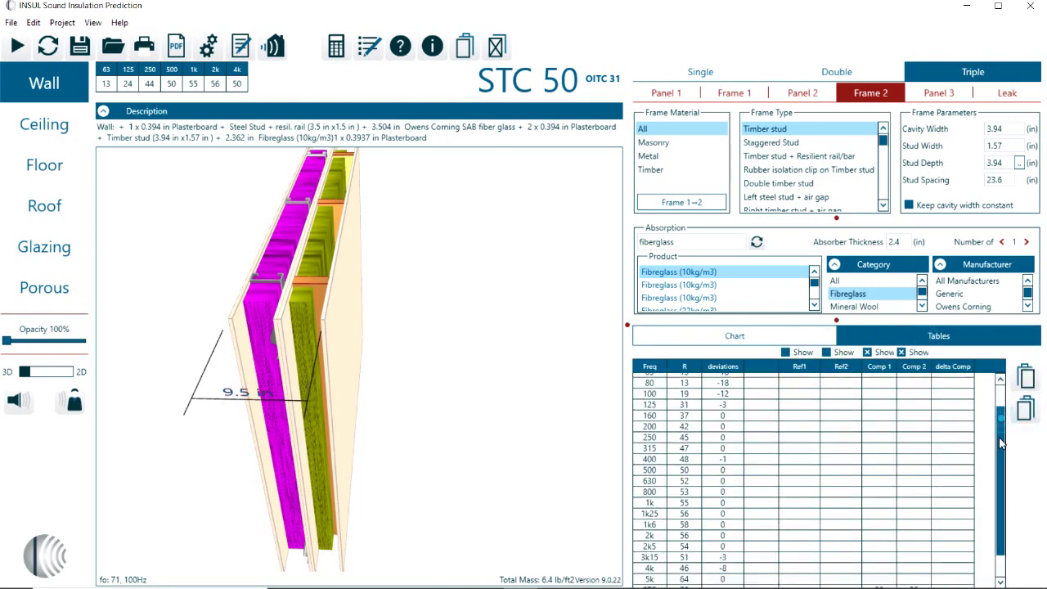
pyautogui.moveTo(843, 321); pyautogui.dragTo(845, 280)
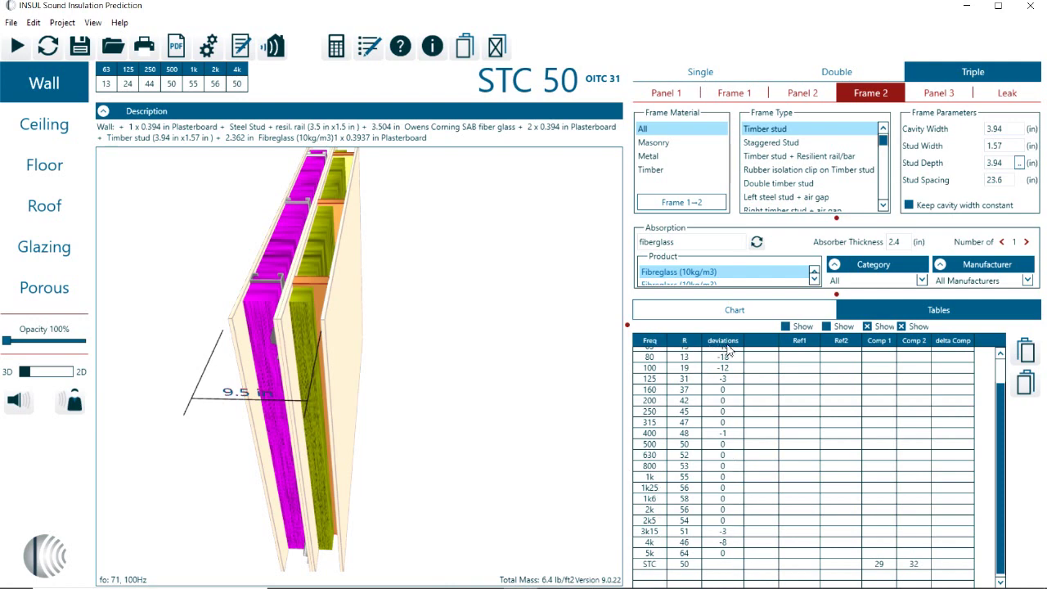
pyautogui.click(758, 316)
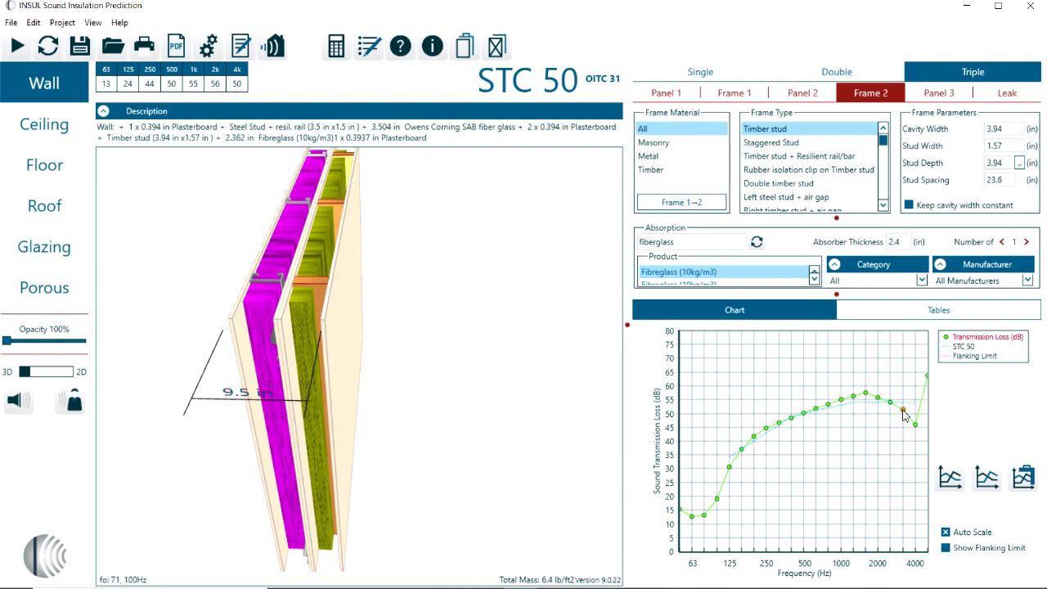
pyautogui.click(939, 309)
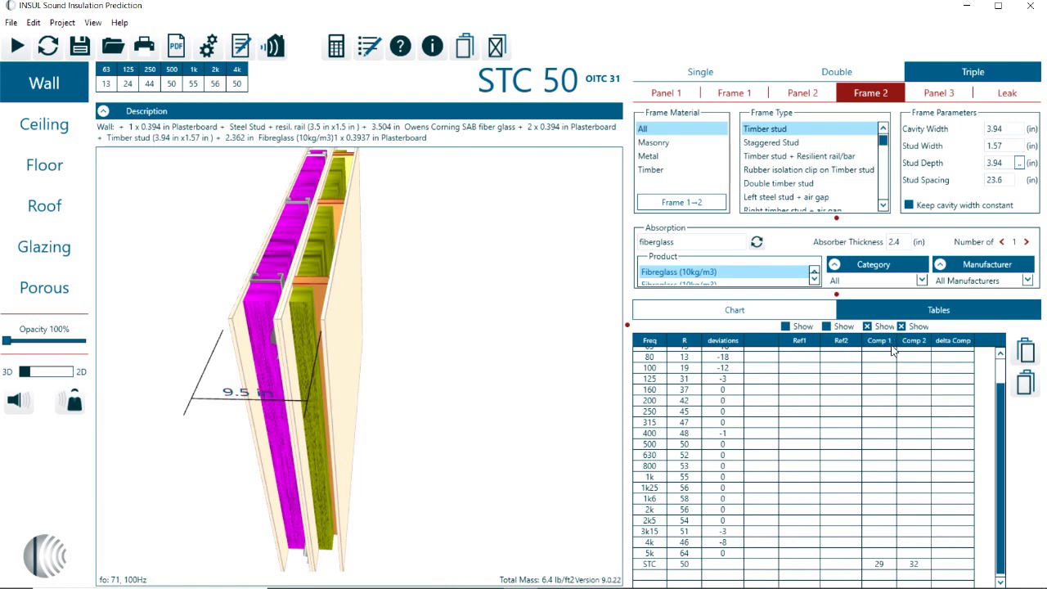
pyautogui.click(1002, 410)
pyautogui.moveTo(1004, 413); pyautogui.dragTo(1005, 394)
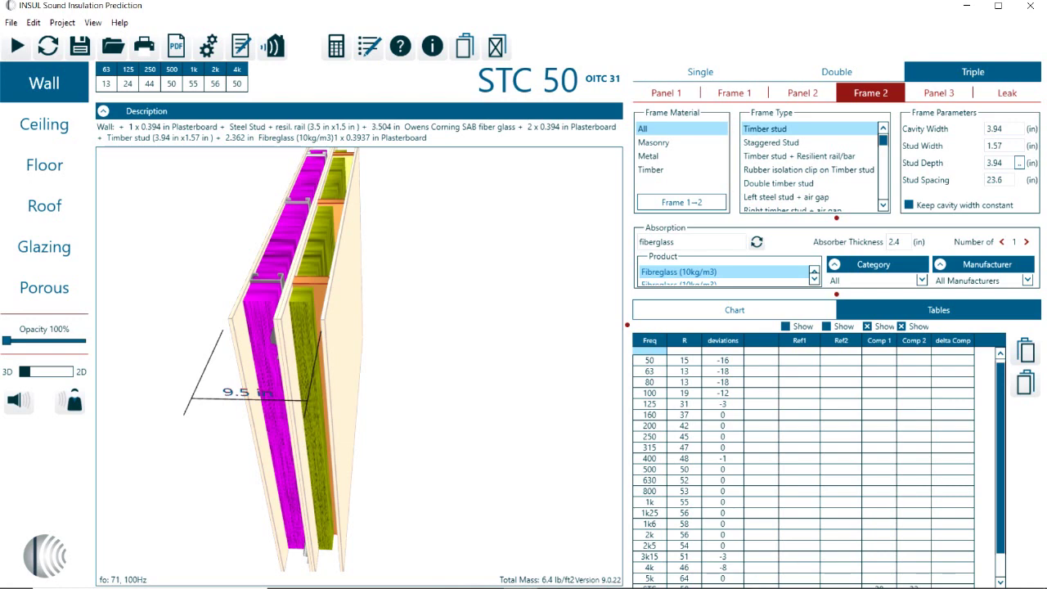
# Step: Copy the 100–4000 Hz test values (B4:B20) from the Excel workbook
pyautogui.press('super+Tab')
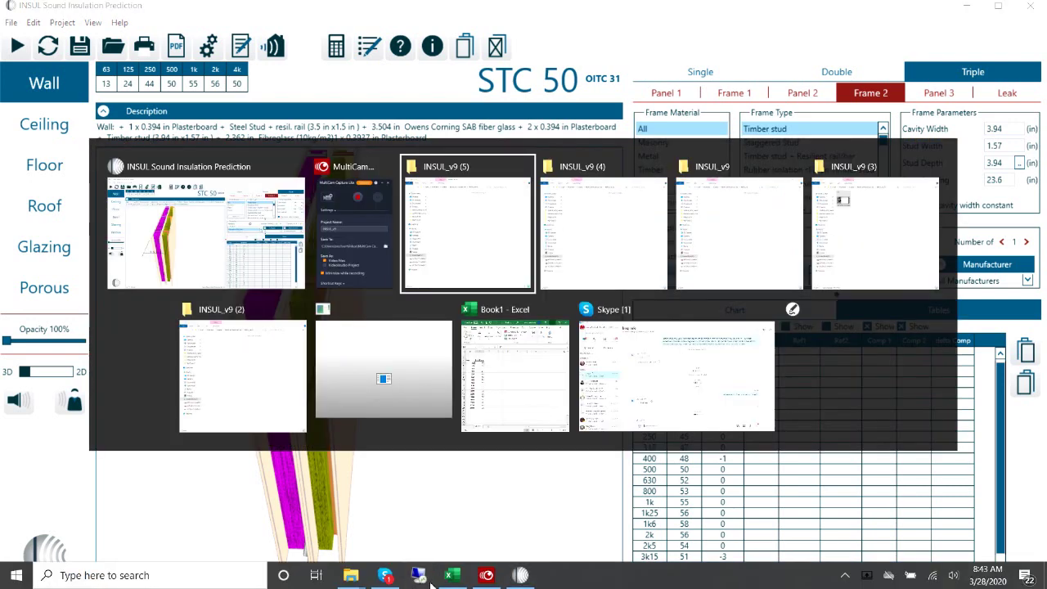
pyautogui.click(502, 392)
pyautogui.click(247, 260)
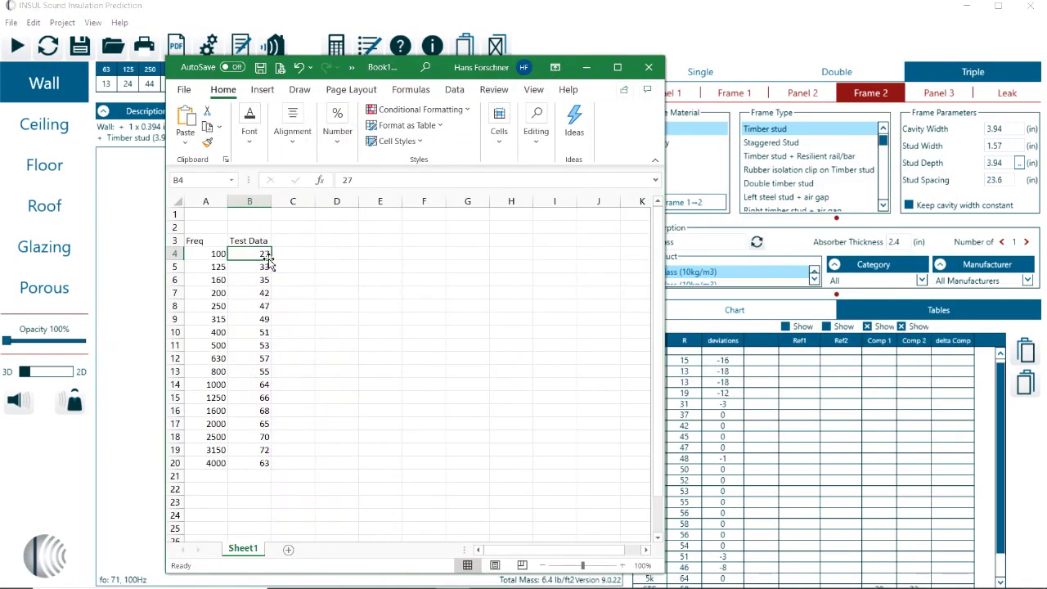
pyautogui.moveTo(251, 256); pyautogui.dragTo(257, 463)
pyautogui.hotkey('ctrl', 'c')
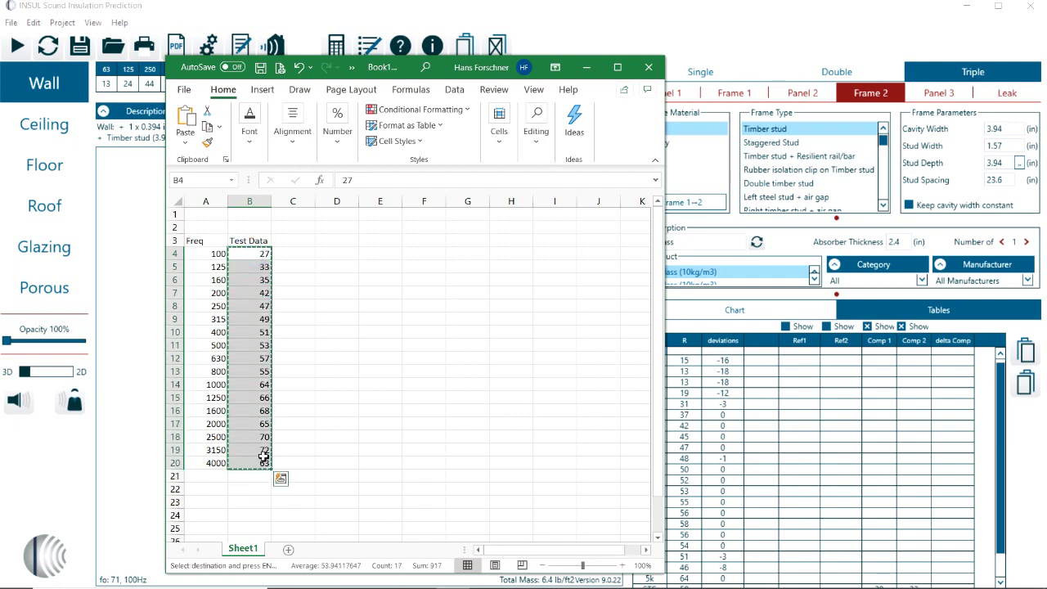
# Step: Paste the test values into INSUL's Ref1 column from 100 Hz and show Reference 1 on the chart
pyautogui.click(791, 393)
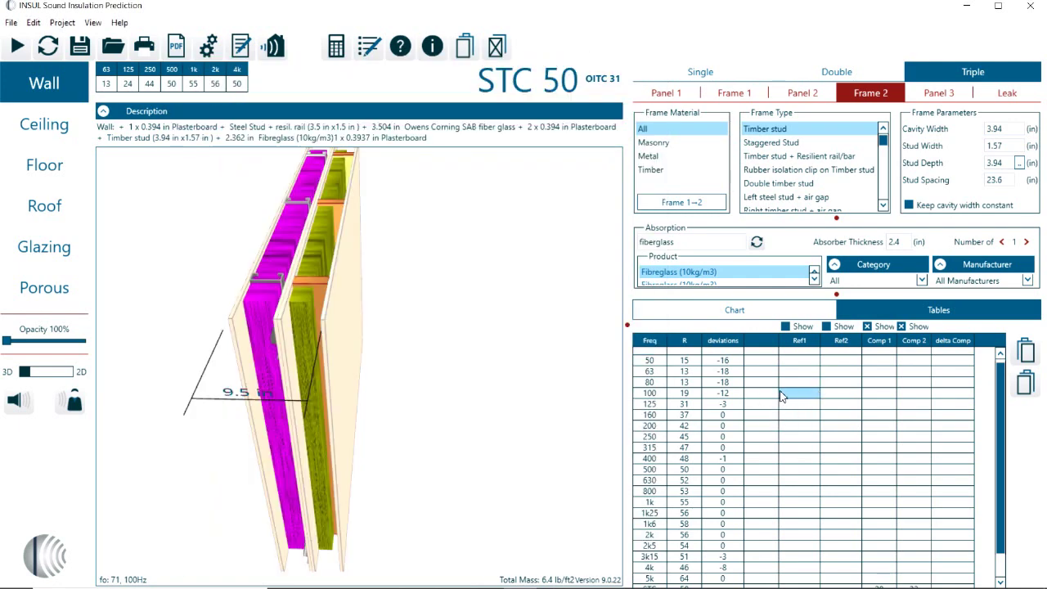
pyautogui.hotkey('ctrl', 'v')
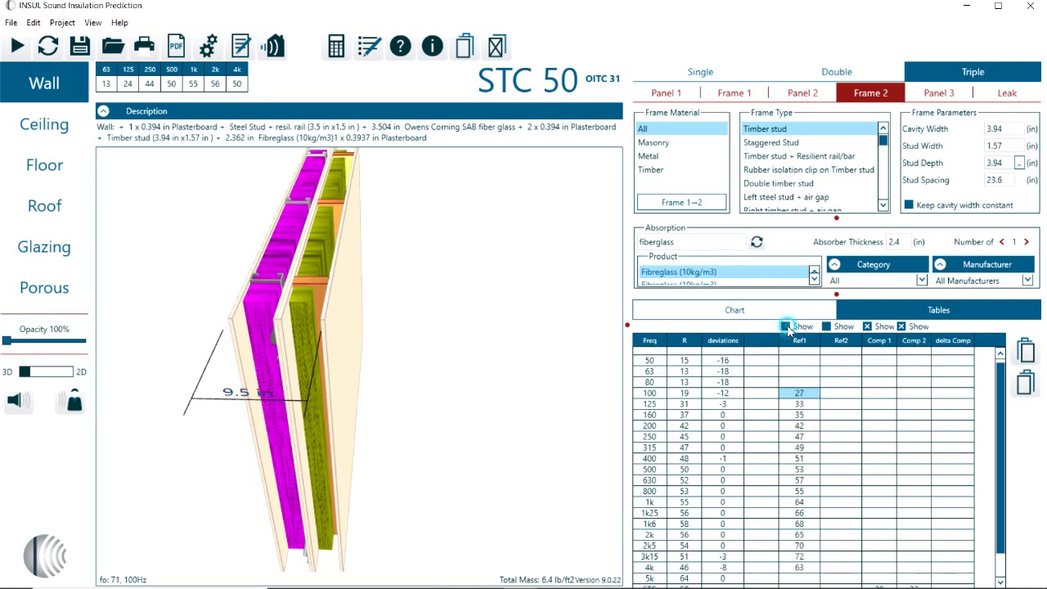
pyautogui.click(755, 311)
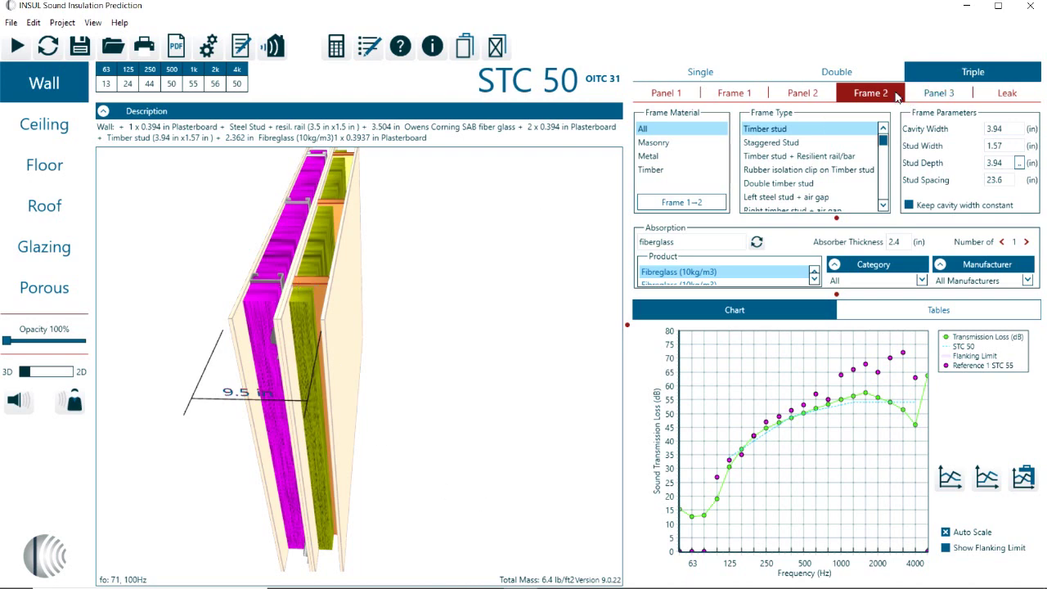
# Step: Set the second frame to Metal, Steel Stud (0.55mm)
pyautogui.click(647, 156)
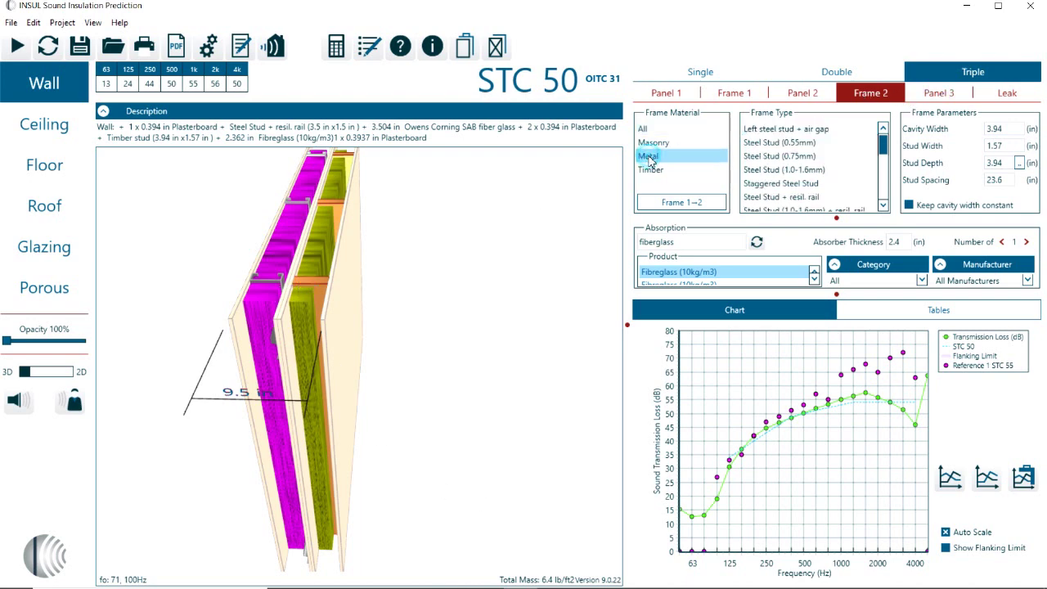
pyautogui.click(782, 143)
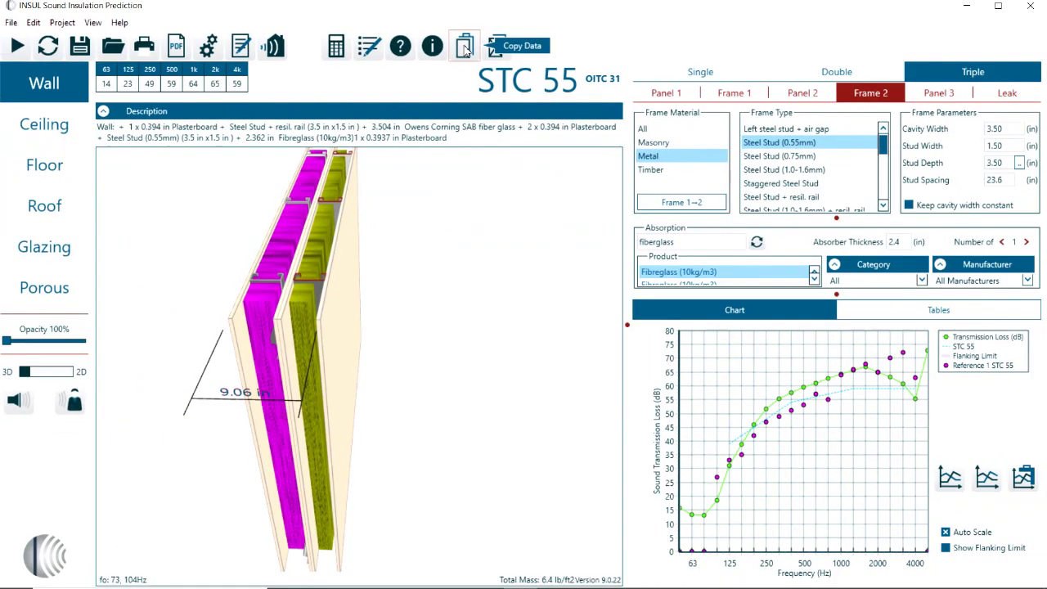
# Step: Copy INSUL's STC 55, OITC 31 transmission loss results into Excel at cell E2, then return to INSUL
pyautogui.click(465, 47)
pyautogui.moveTo(471, 584)
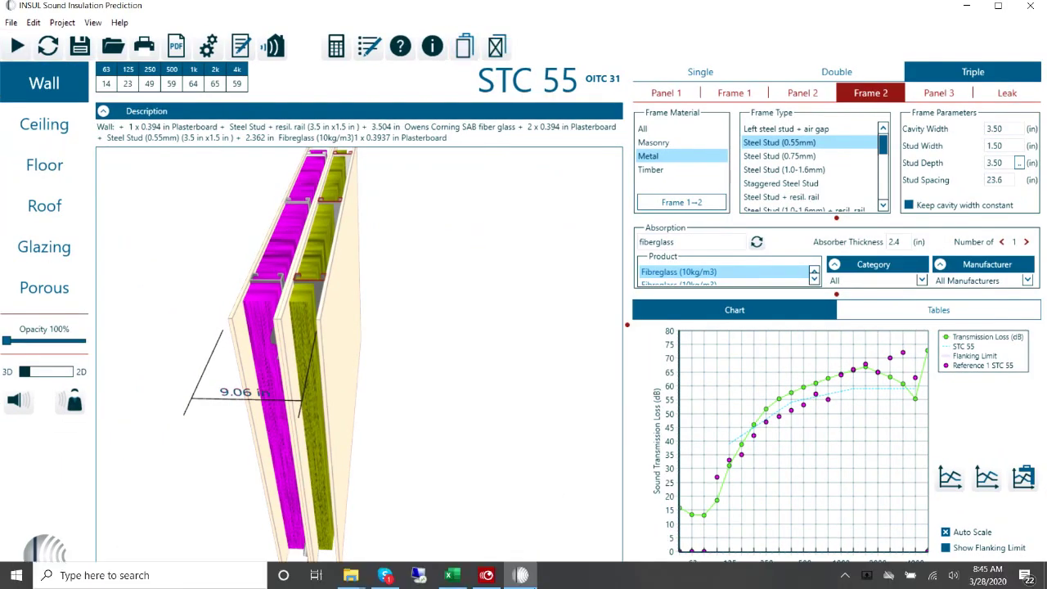
pyautogui.click(465, 579)
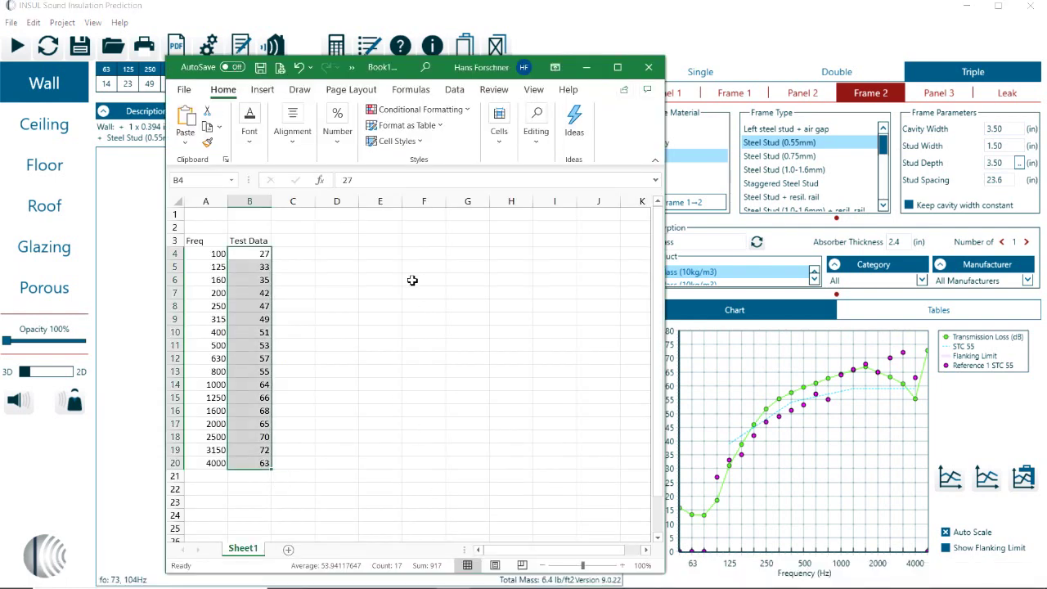
pyautogui.click(390, 228)
pyautogui.hotkey('ctrl', 'v')
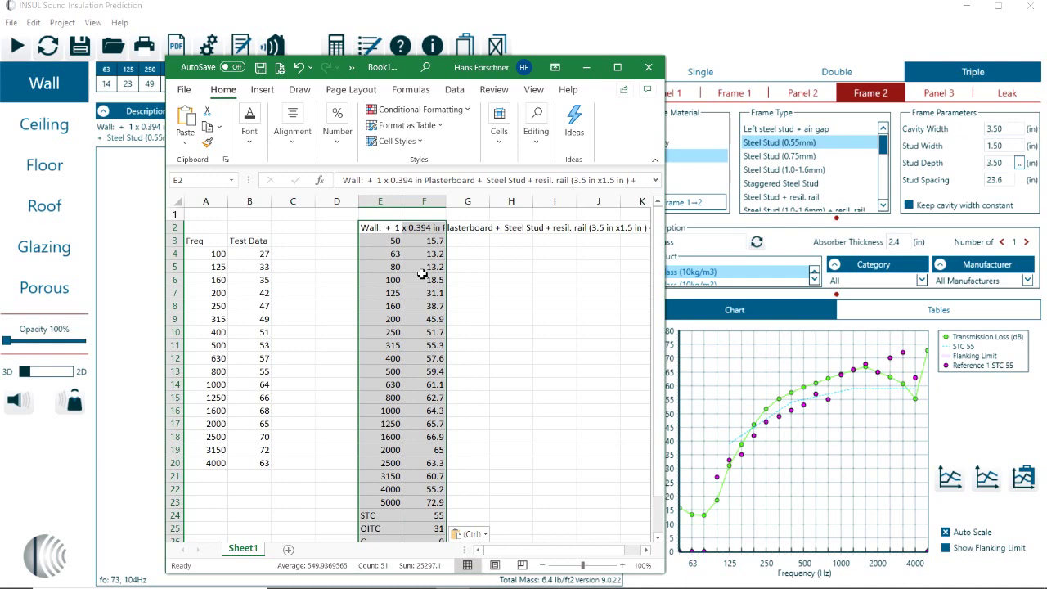
pyautogui.click(379, 227)
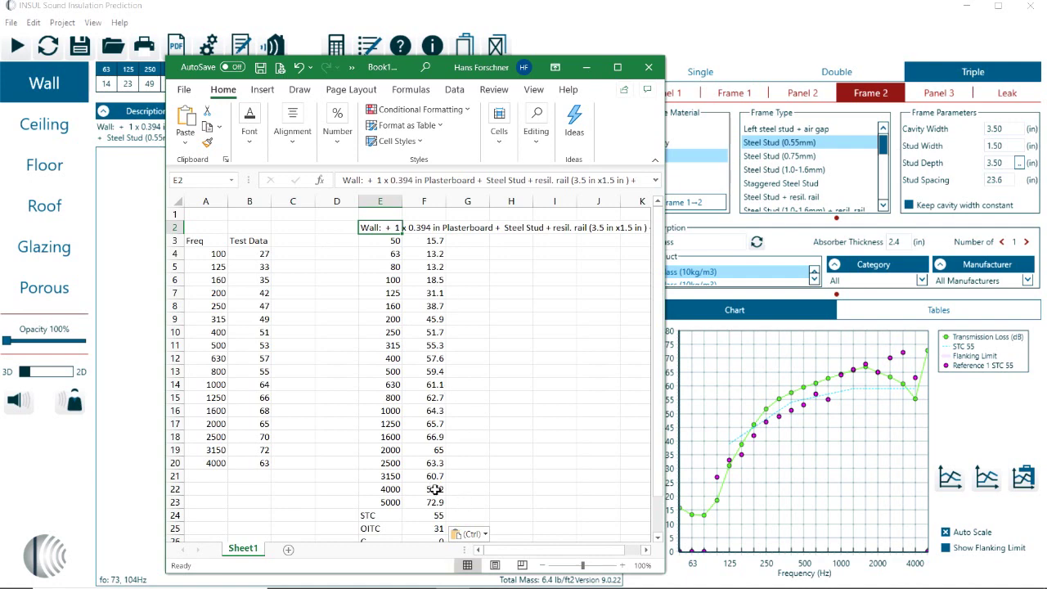
pyautogui.hotkey('alt', 'Tab')
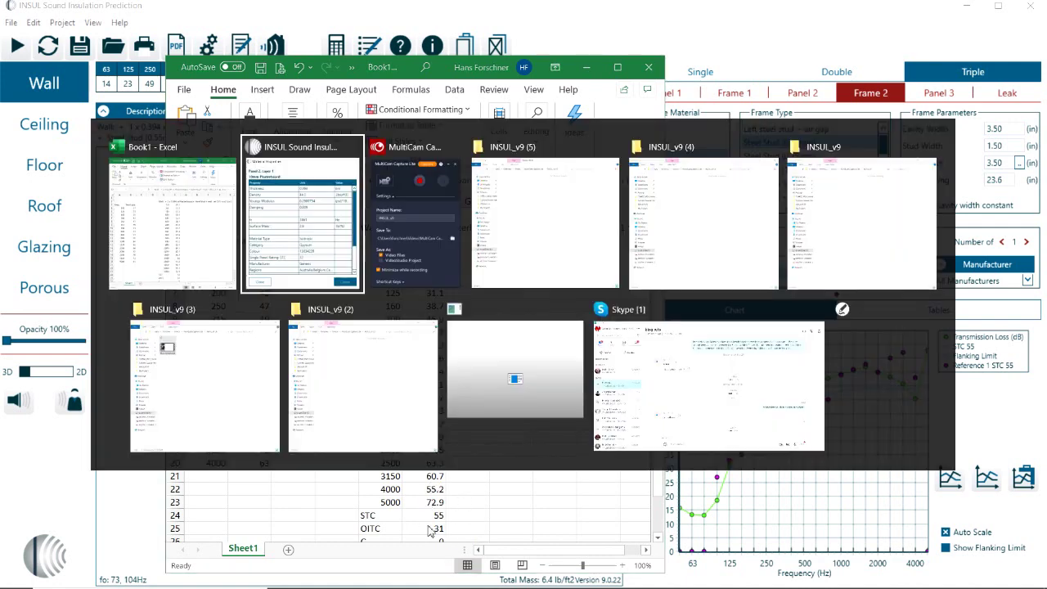
pyautogui.click(345, 261)
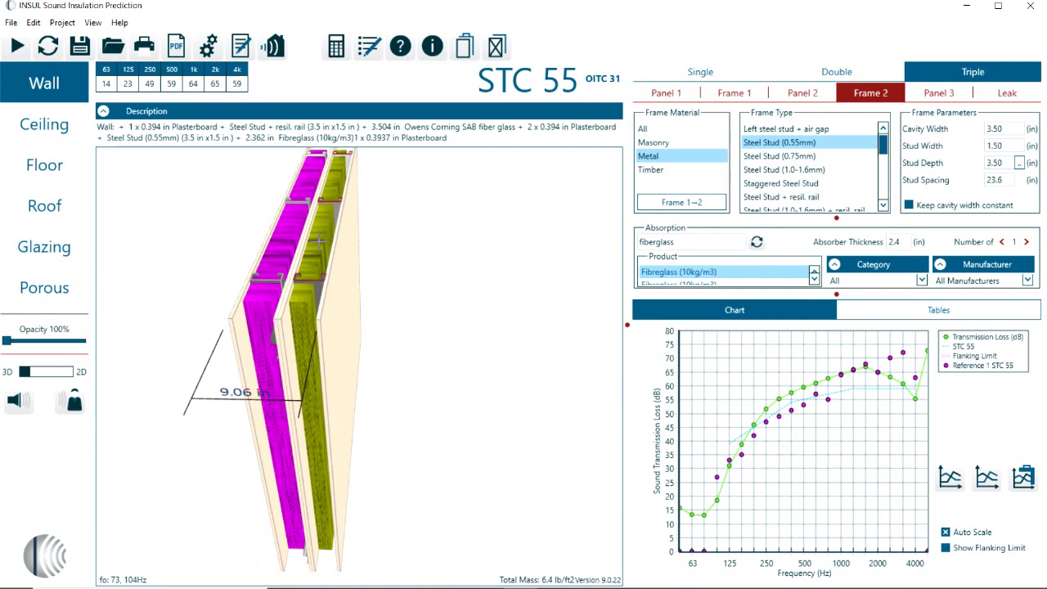
# Step: Save the wall illustration as illustration.bmp and dismiss the confirmation
pyautogui.click(499, 48)
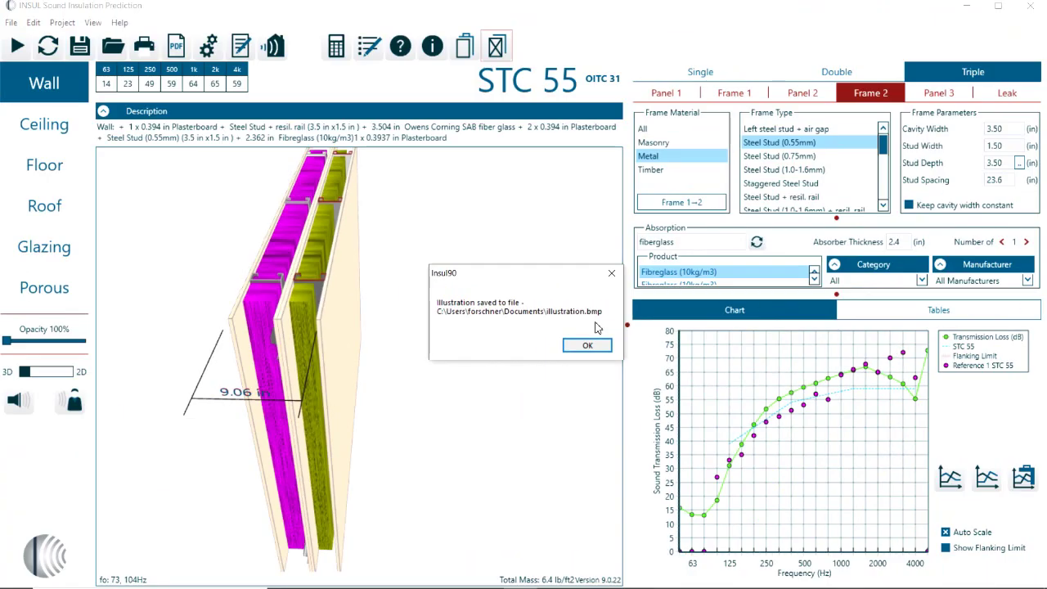
pyautogui.click(583, 345)
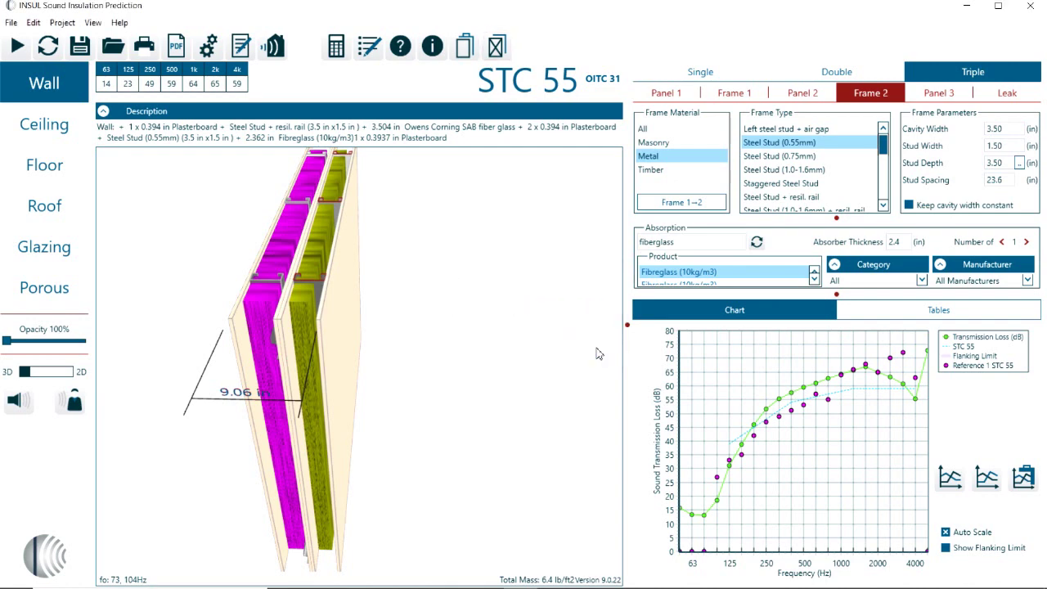